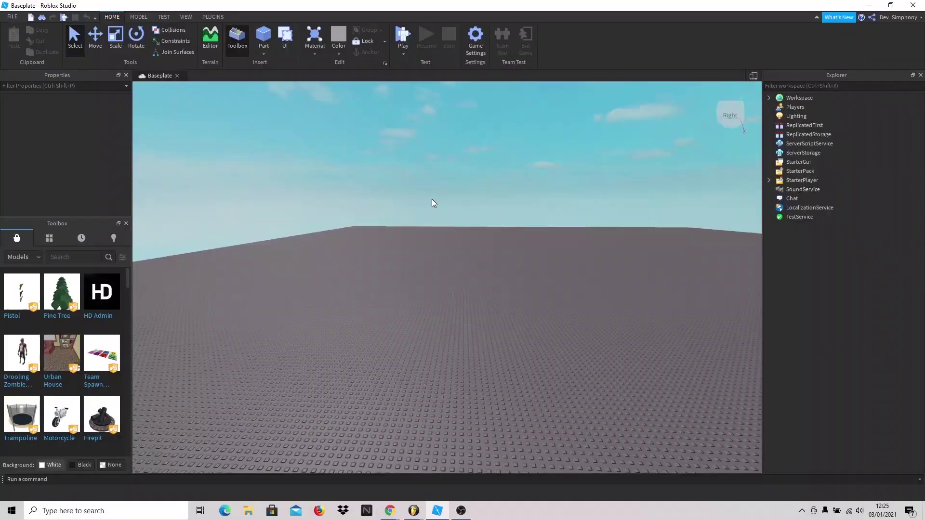
Insert a ScreenGui under StarterGui in the Explorer.
right_click_drag(432, 199, 433, 203)
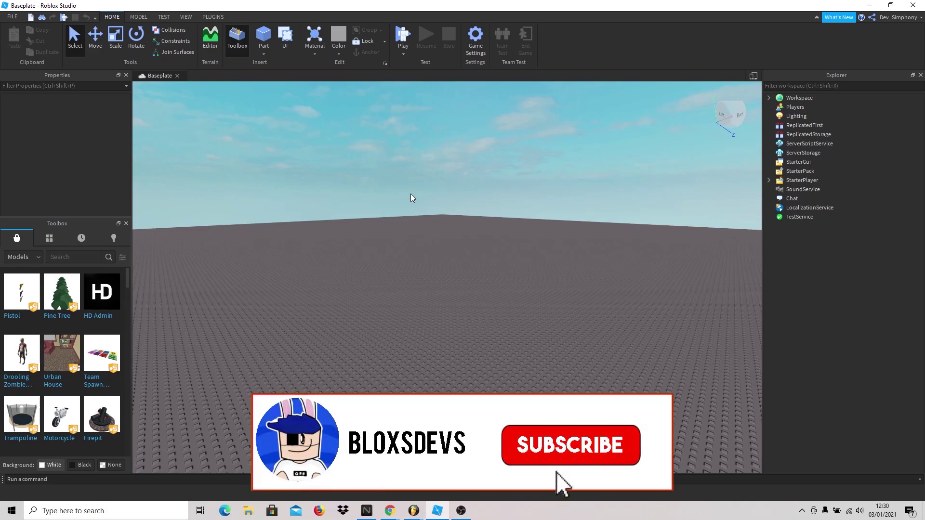
mouse_move(410, 193)
right_mouse_down()
mouse_move(395, 207)
mouse_move(407, 205)
right_mouse_up()
left_click(794, 163)
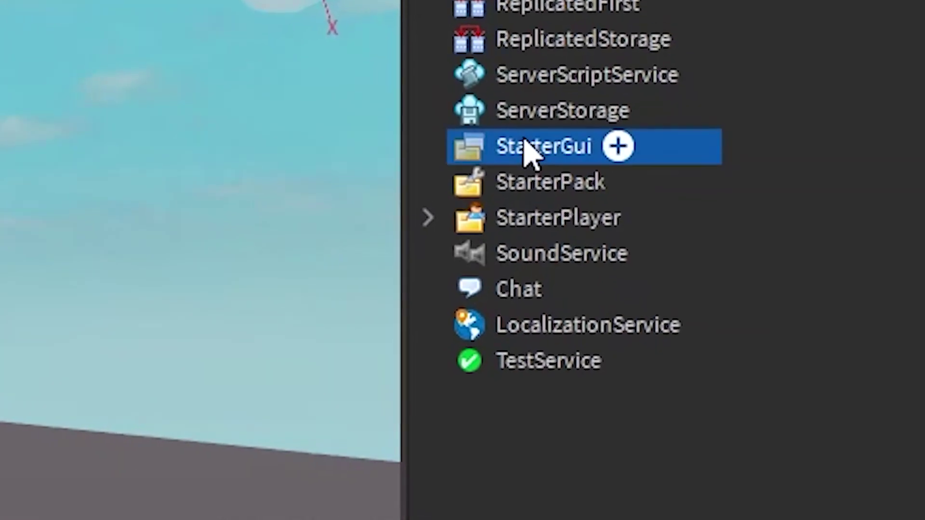
left_click(618, 146)
left_click(524, 320)
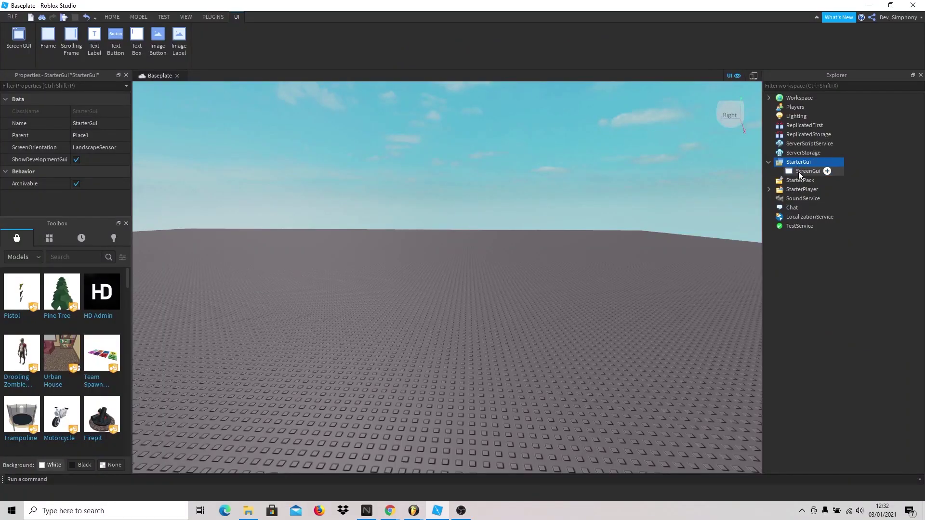
Add a Frame inside the ScreenGui and stretch it to fill the viewport.
left_click(827, 171)
left_click(785, 211)
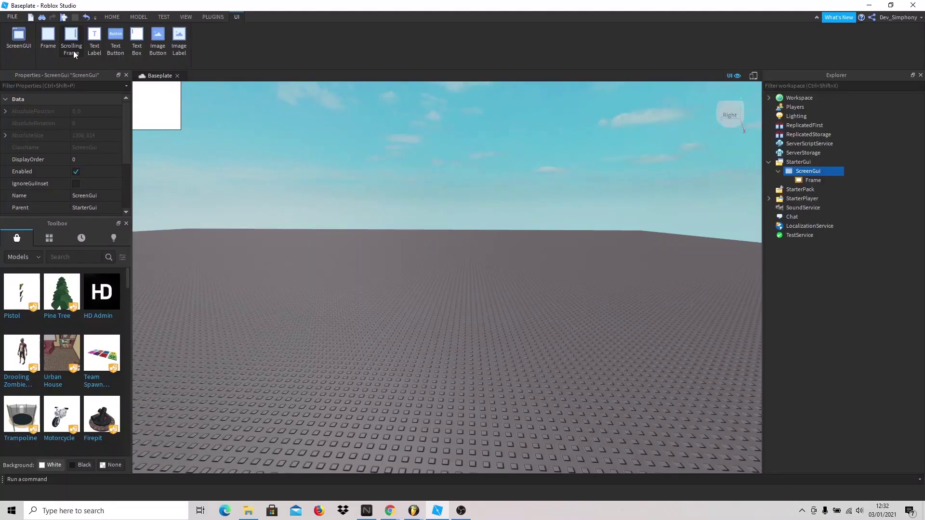
left_click(154, 108)
left_click_drag(181, 130, 757, 474)
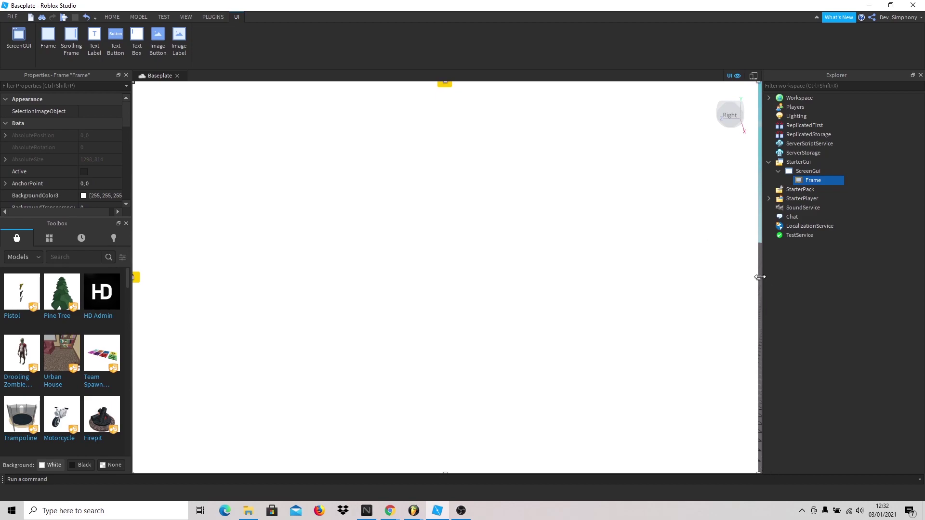
left_click_drag(760, 277, 765, 277)
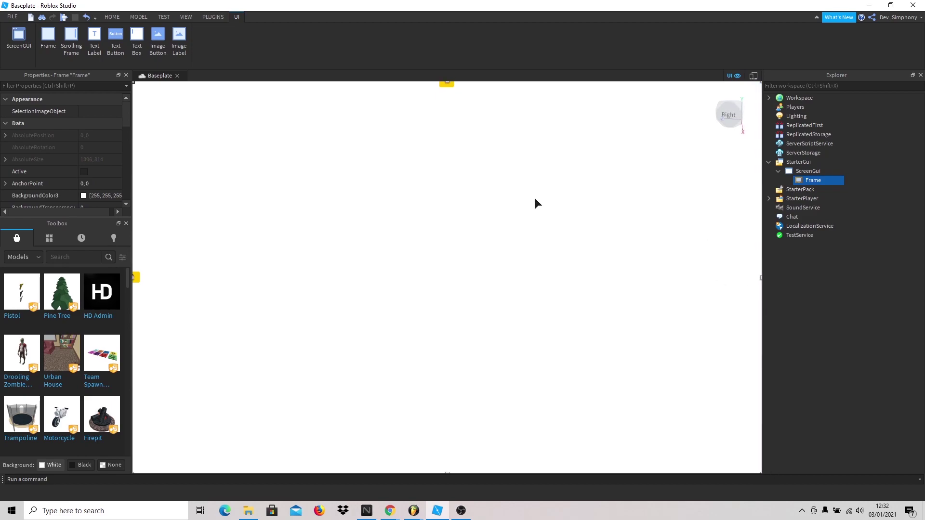
scroll(49, 152, "down", 1)
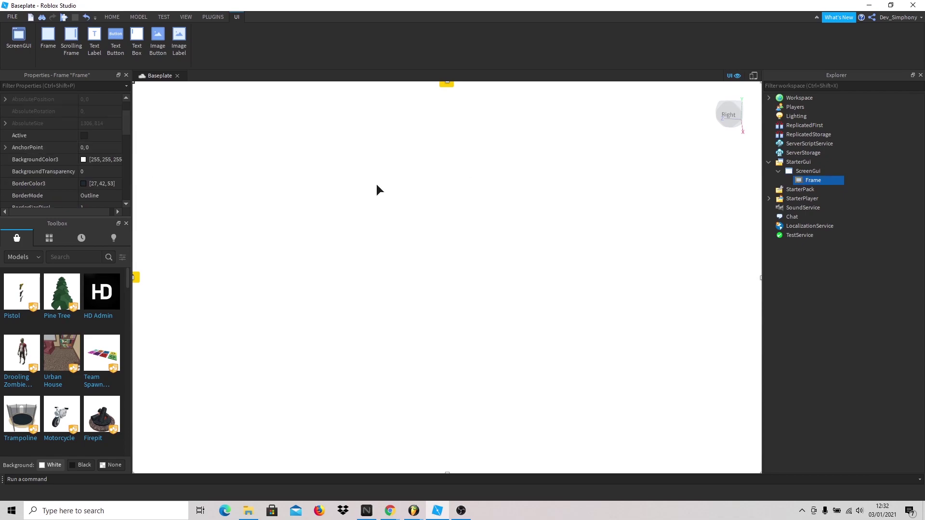
Delete the Frame and add a BlurEffect to Lighting.
key("Delete")
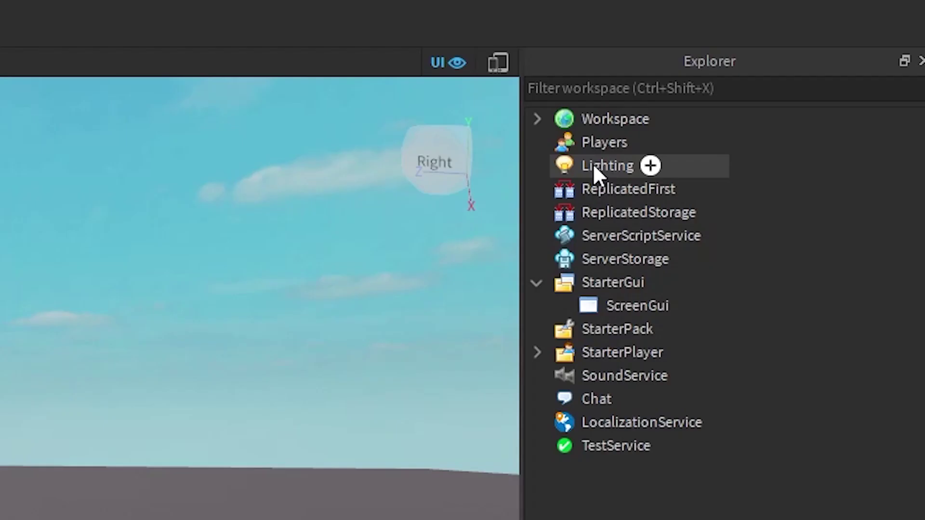
left_click(650, 165)
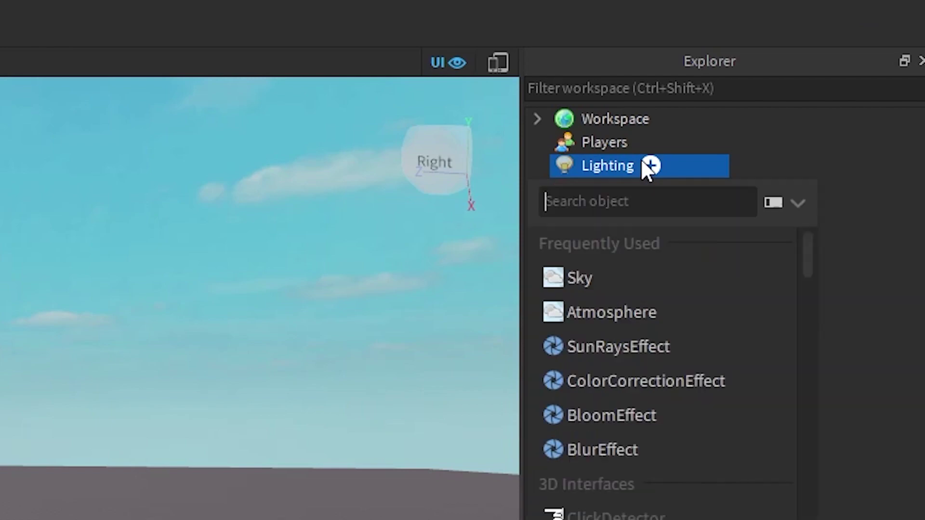
left_click(600, 448)
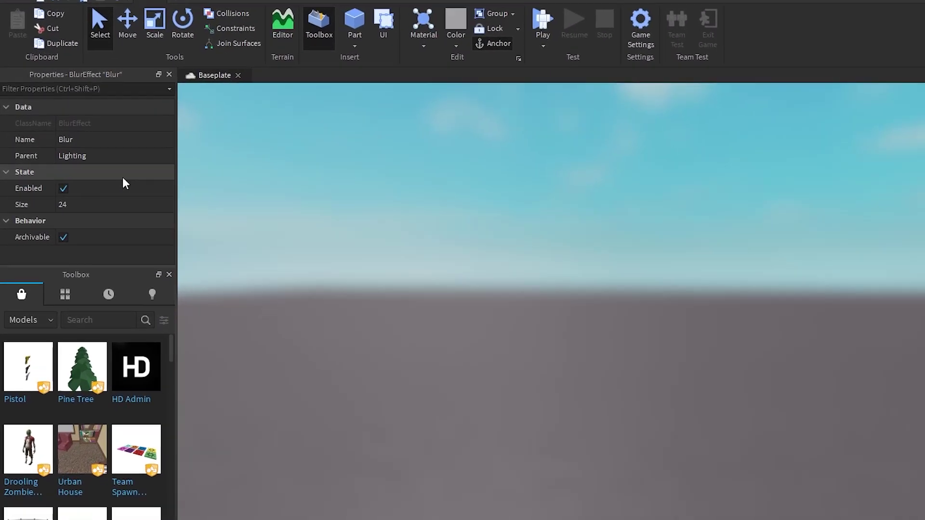
Set the Blur Size to 17, trying 15 first, and check the blurred baseplate.
left_click(72, 173)
left_click_drag(232, 301, 218, 301)
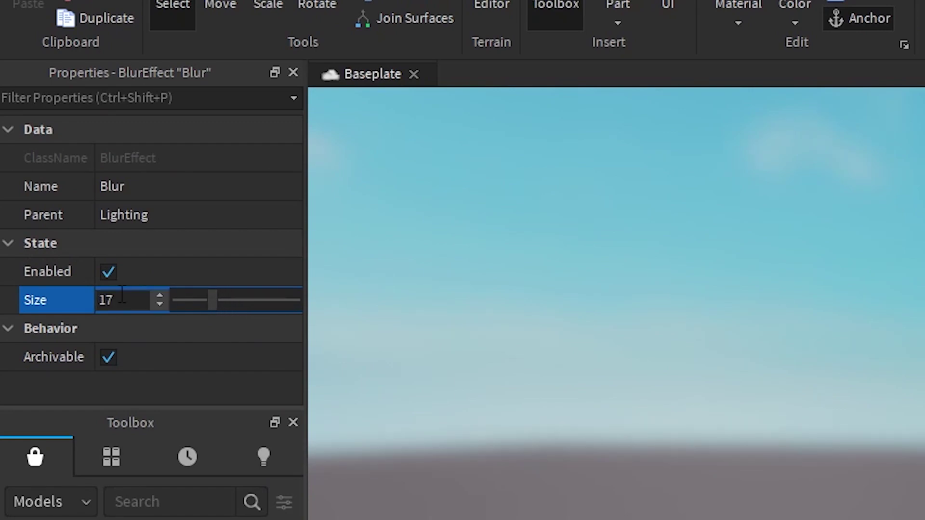
left_click(26, 304)
type("15")
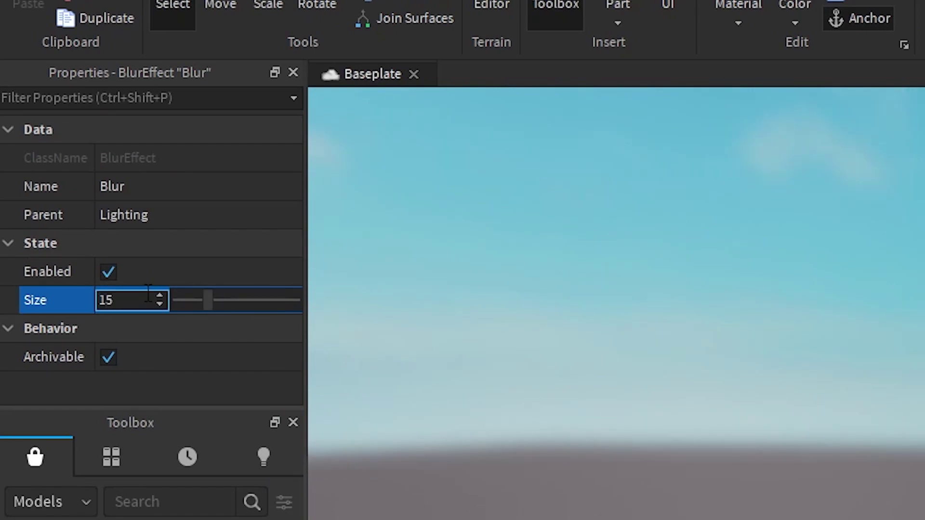
key("Return")
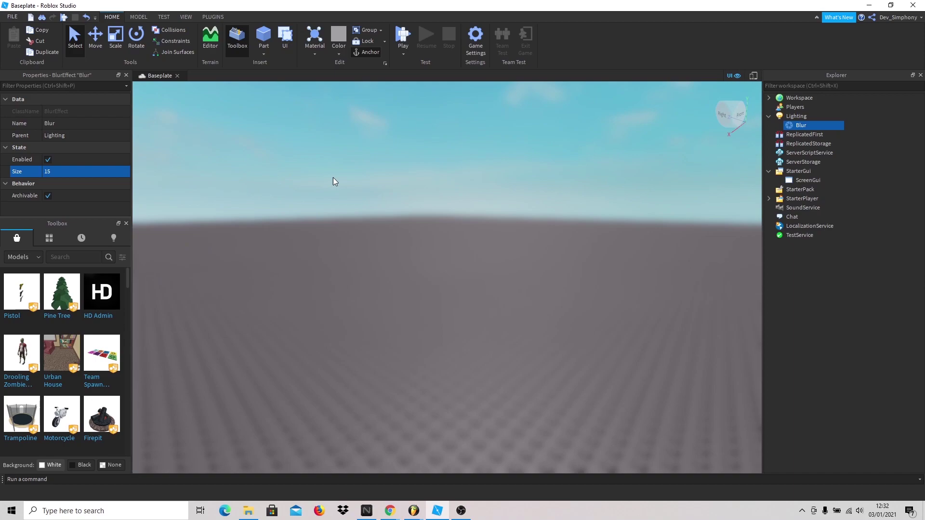
right_click_drag(443, 191, 444, 191)
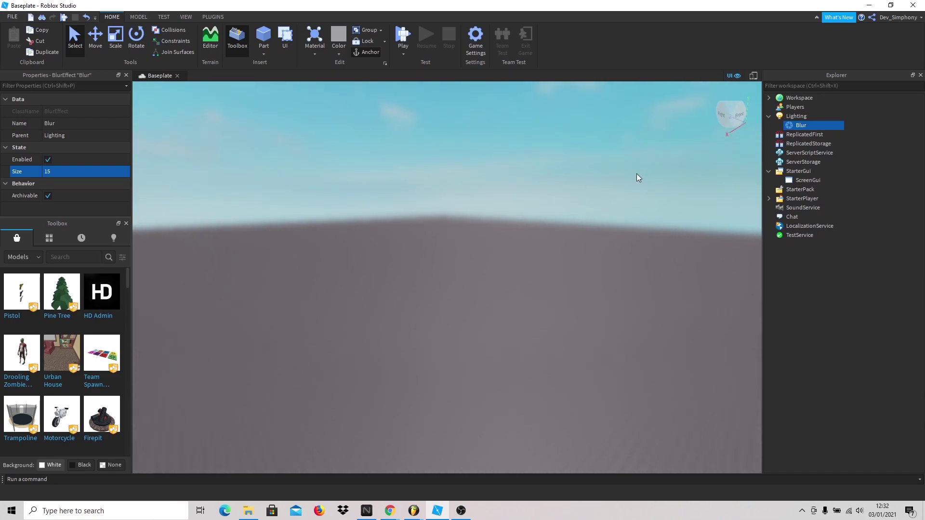
left_click(81, 171)
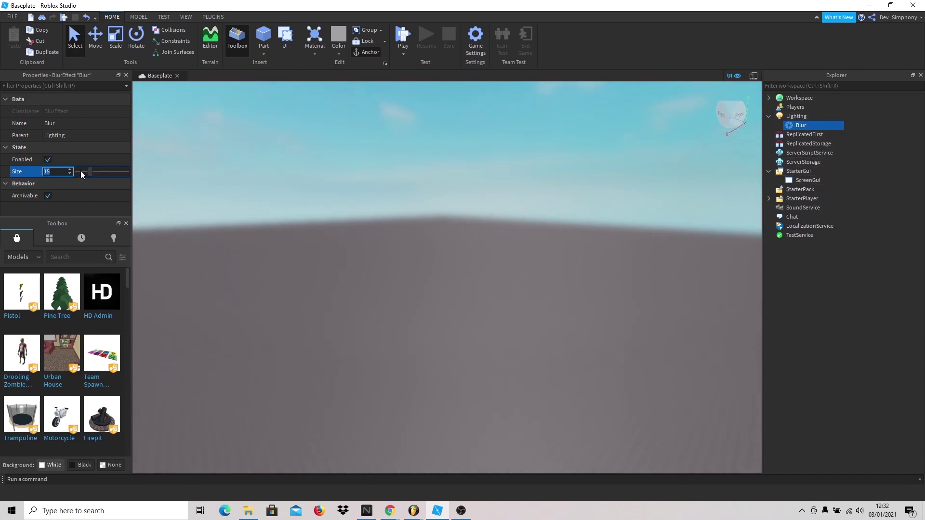
type("17")
key("Return")
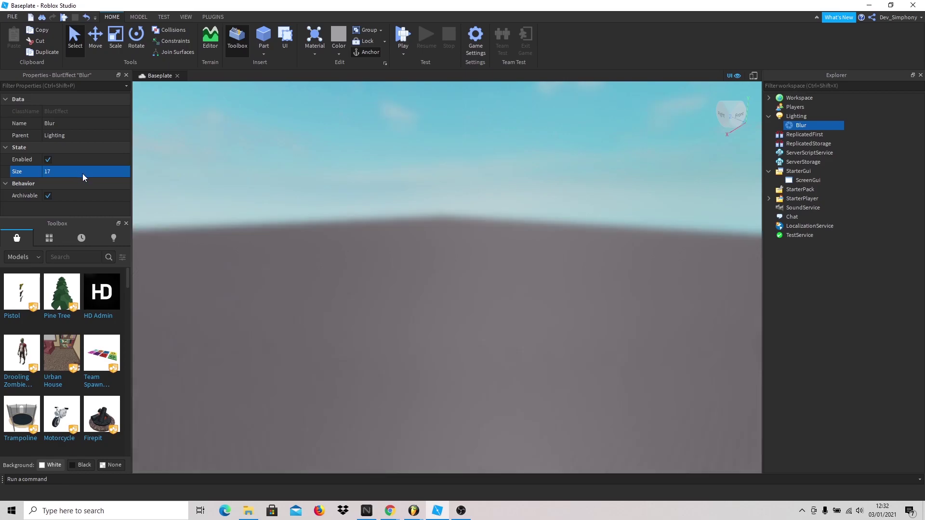
left_click(388, 160)
right_click_drag(392, 159, 402, 184)
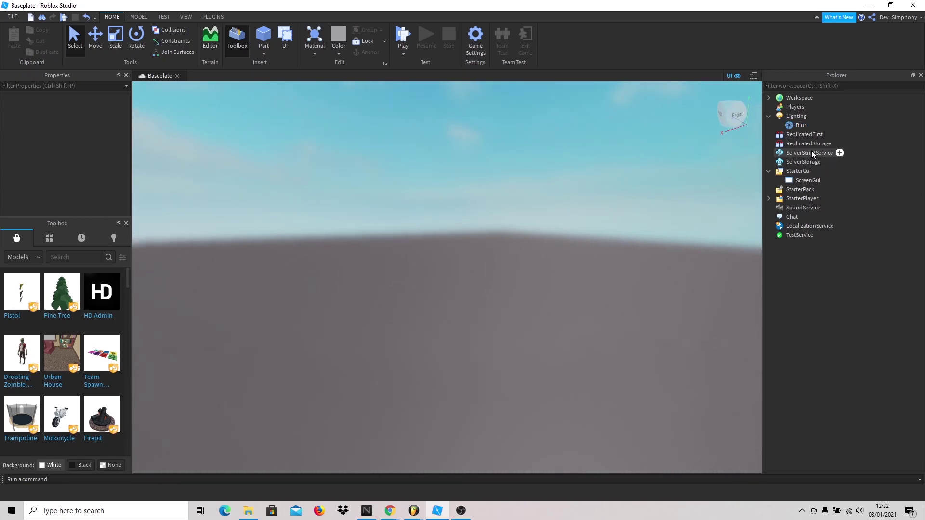
Add a TextButton to the ScreenGui, centre it, and give it a blue background.
right_click_drag(324, 259, 332, 258)
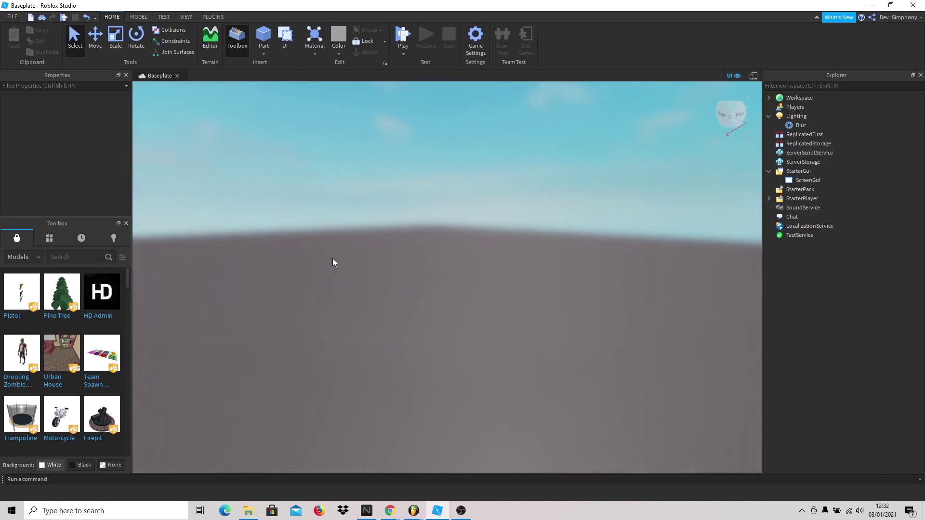
left_click(820, 180)
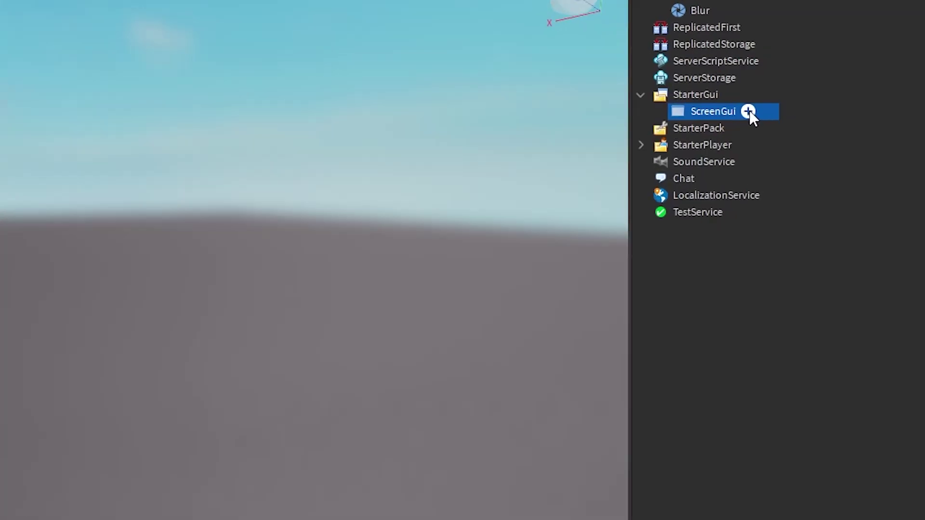
left_click(748, 111)
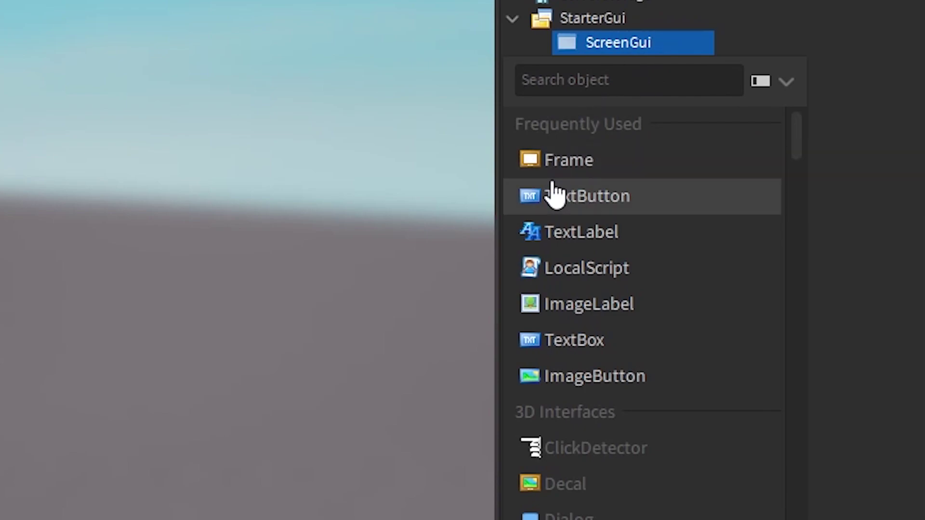
left_click(671, 220)
left_click_drag(196, 93, 566, 281)
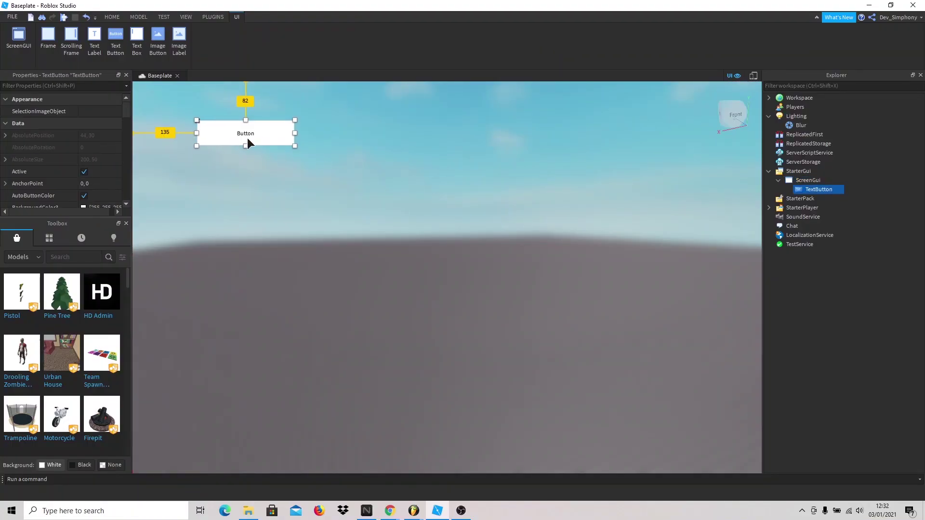
left_click_drag(524, 310, 490, 281)
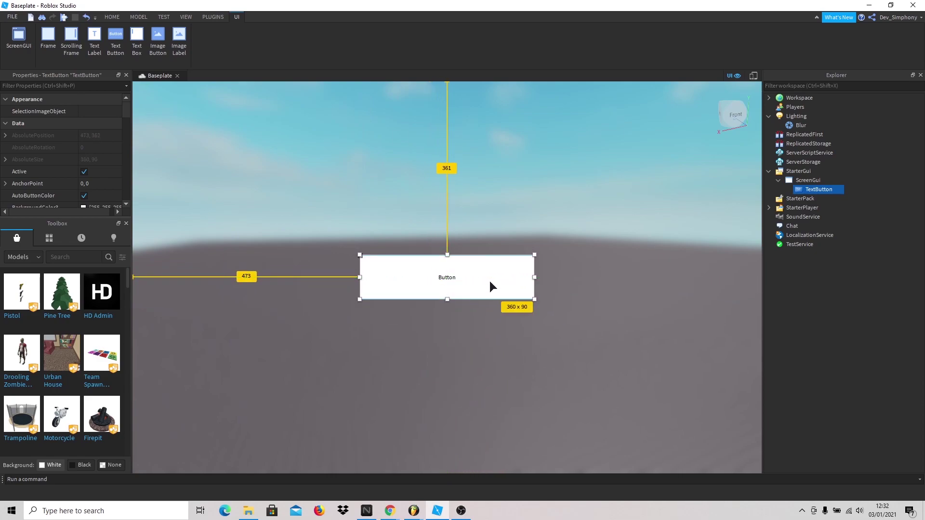
scroll(87, 121, "down", 5)
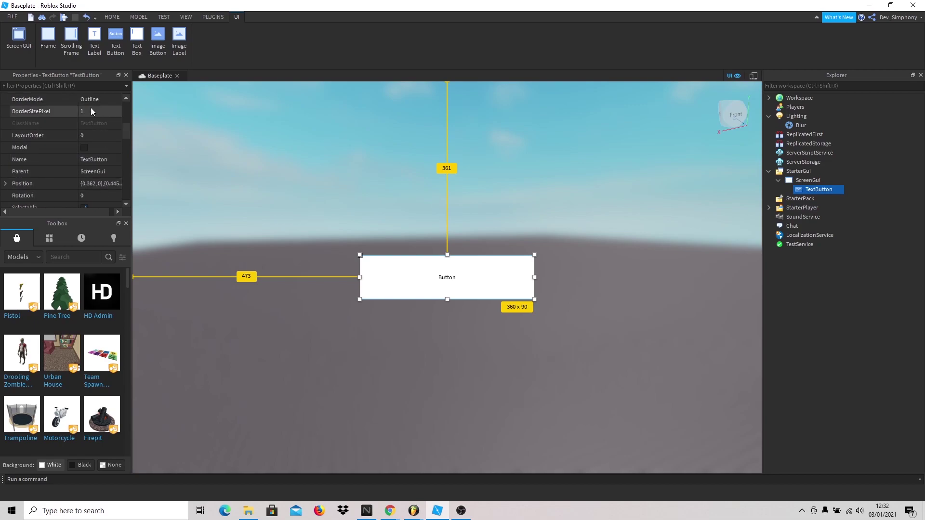
left_click(84, 99)
left_click_drag(518, 183, 502, 170)
left_click(525, 340)
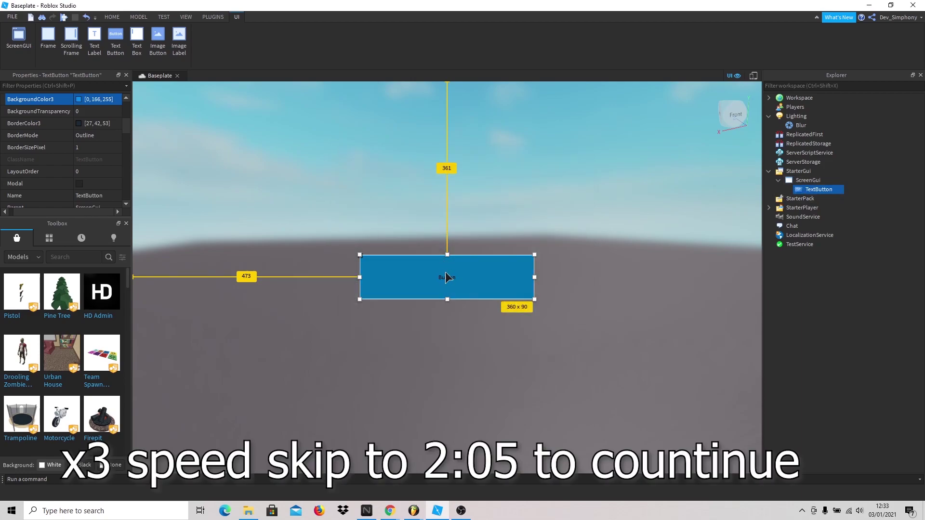
Name the button PLAY, set its Text to PLAY, and adjust its border thickness.
scroll(74, 98, "down", 1)
left_click(88, 158)
type("P")
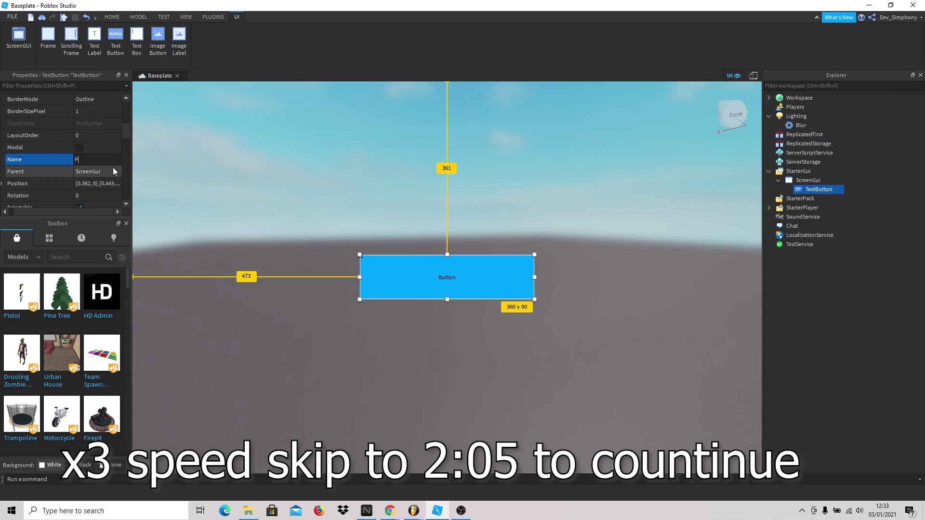
type("LAY")
key("Return")
left_click(62, 86)
type("text")
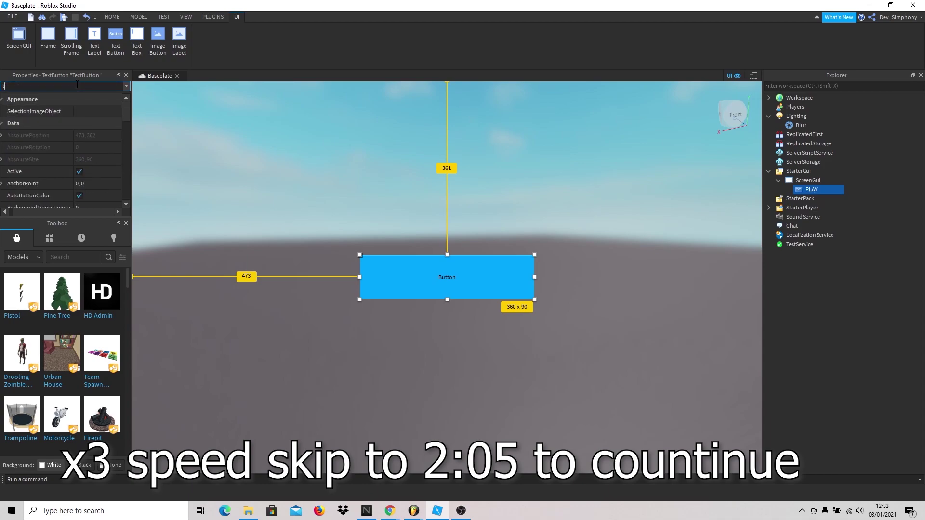
left_click(96, 123)
key("Return")
left_click(63, 86)
key("BackSpace")
key("BackSpace")
key("BackSpace")
key("BackSpace")
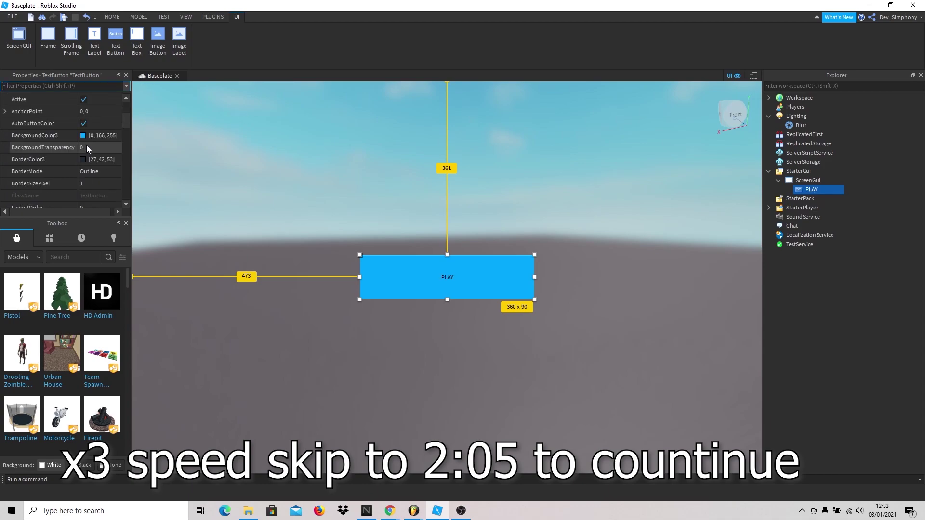
left_click(96, 184)
Make the PLAY text white and scale it to fill the button.
left_click(69, 86)
type("tex")
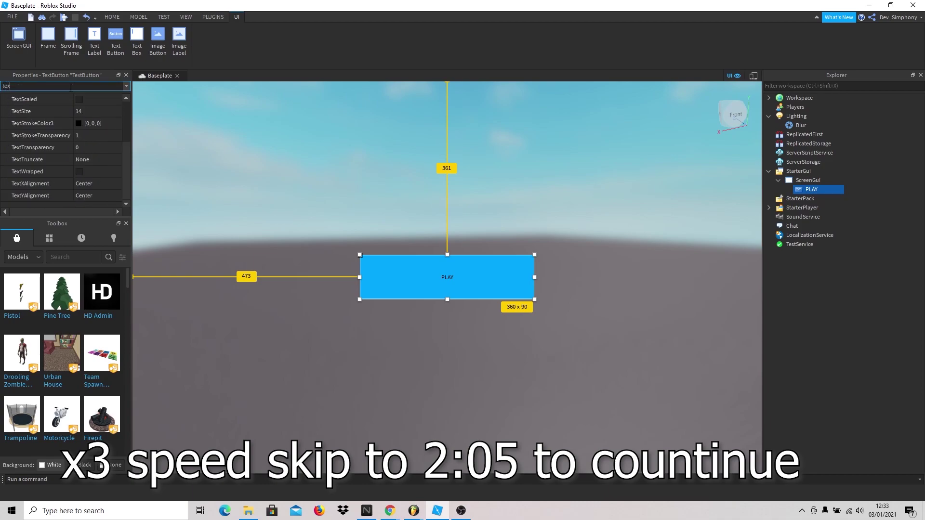
left_click(78, 147)
left_click(525, 341)
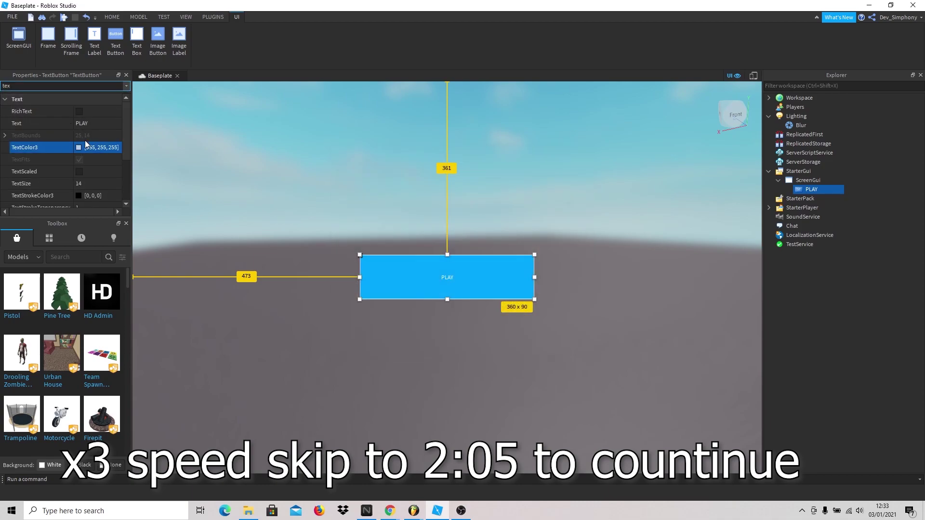
left_click(79, 172)
left_click(362, 317)
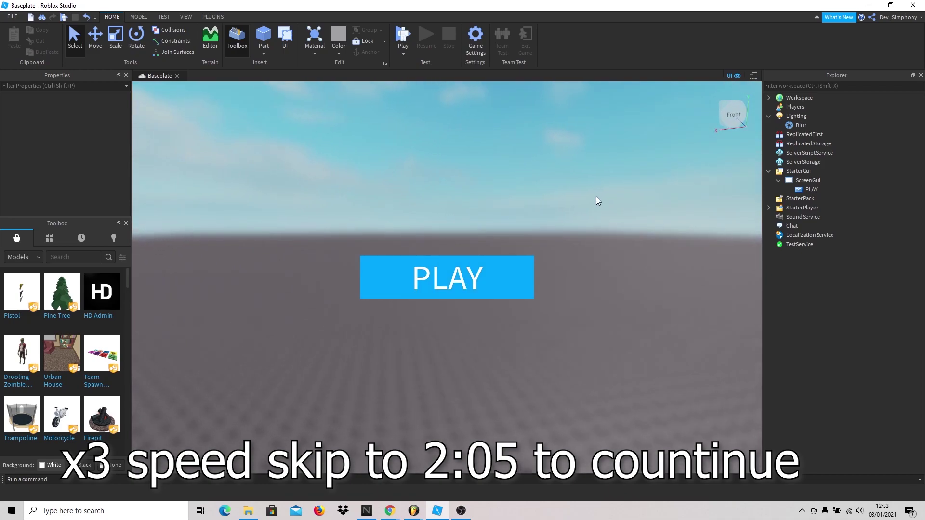
Change the PLAY button's background colour to cyan.
left_click(805, 189)
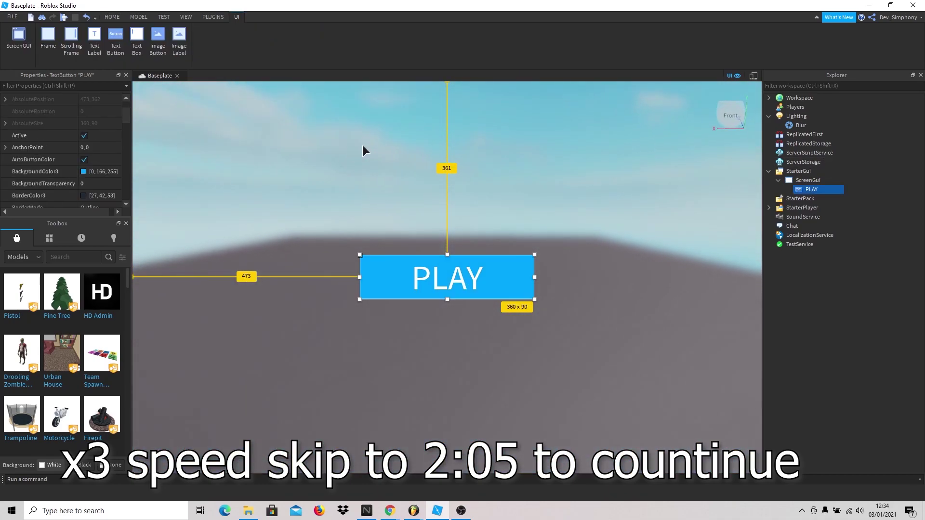
scroll(97, 162, "down", 3)
left_click(83, 99)
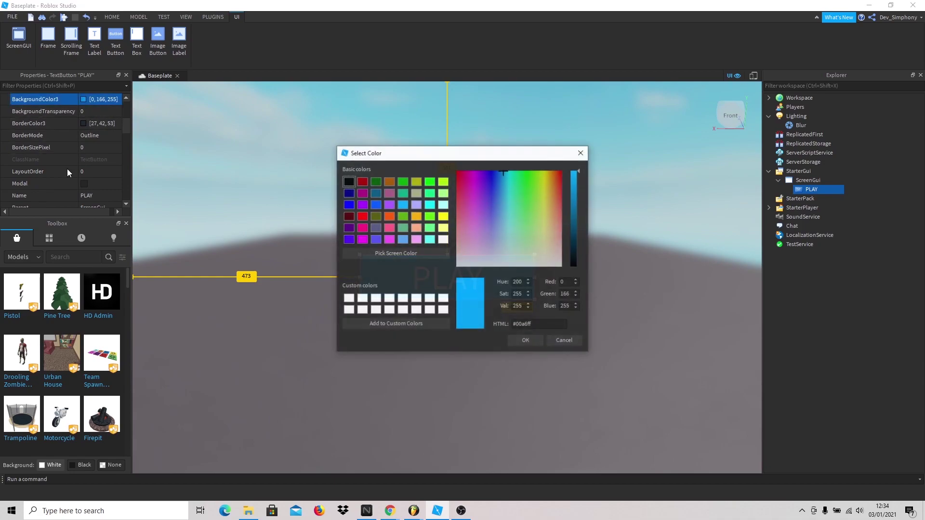
left_click(507, 172)
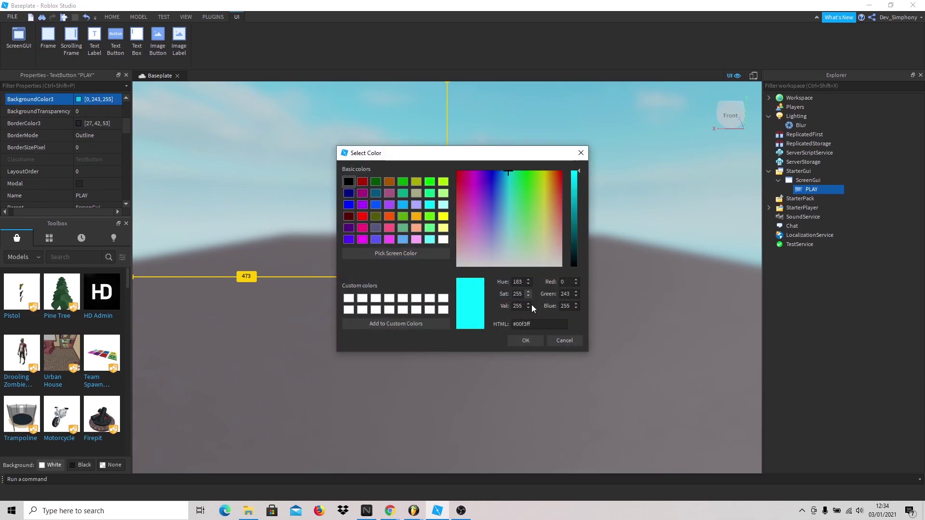
left_click(526, 340)
left_click(317, 168)
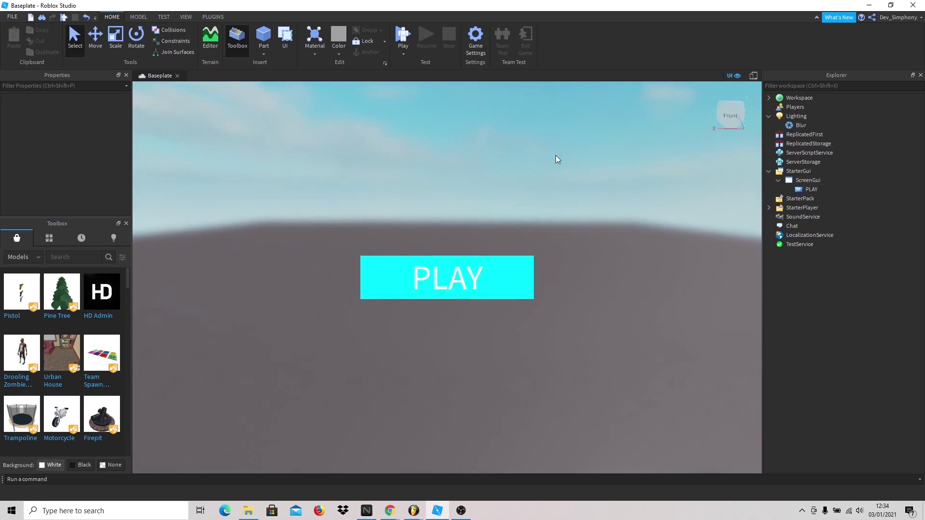
Insert a LocalScript under PLAY and declare a local button variable ending in .Parent.
left_click(794, 188)
left_click(824, 189)
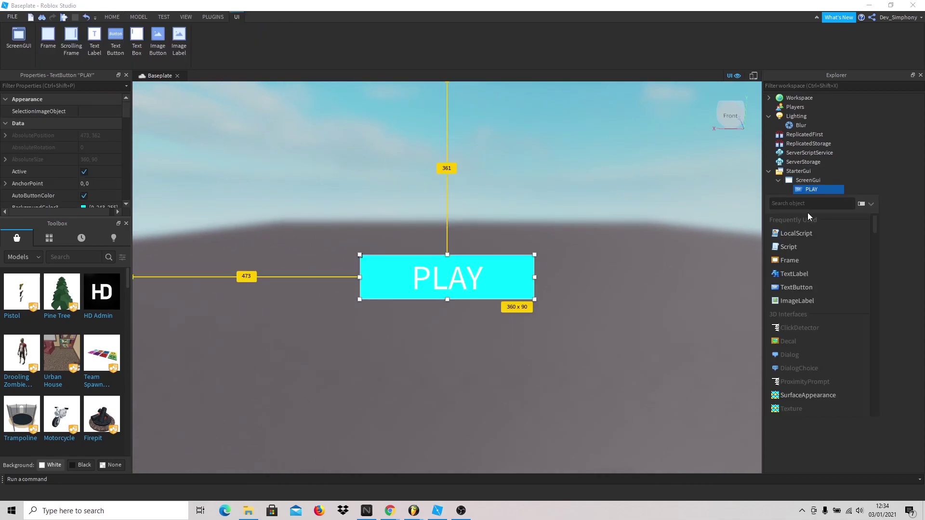
left_click(810, 230)
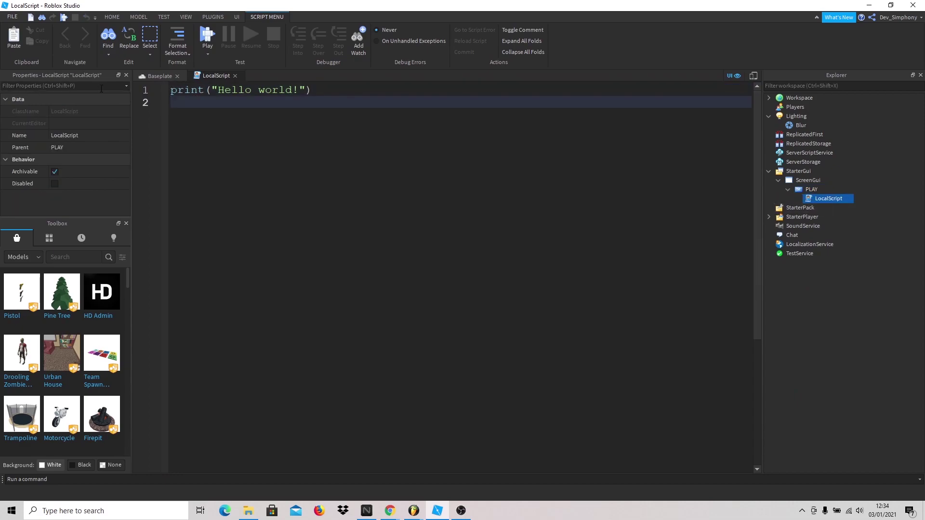
key("ctrl+a")
type("loc")
key("Tab")
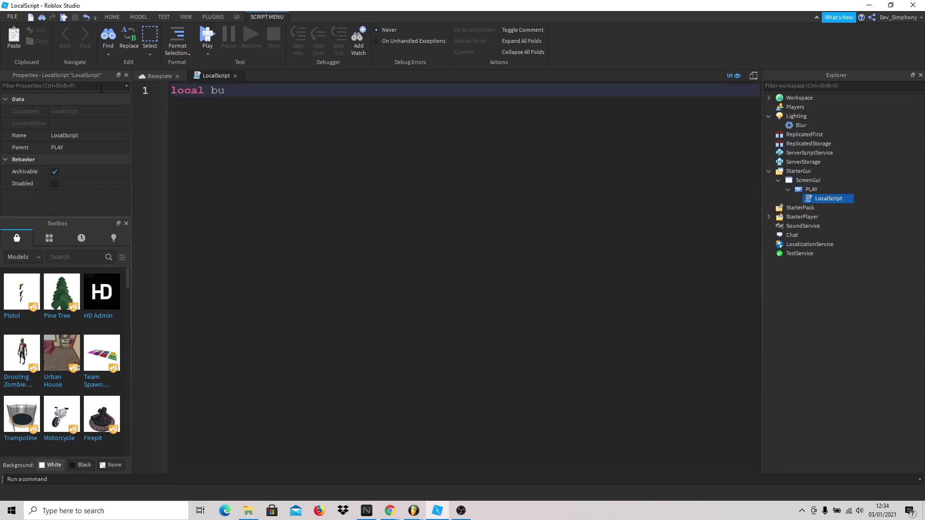
type("button = game.")
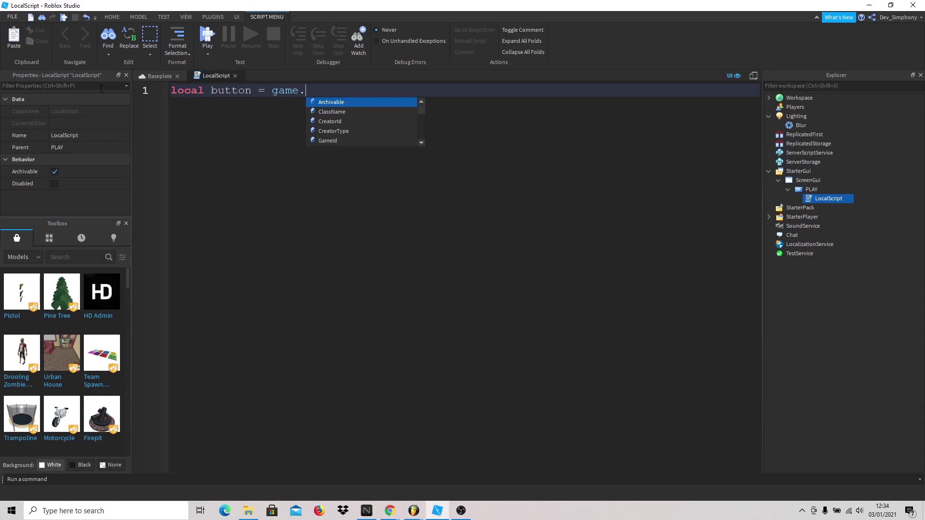
key("BackSpace")
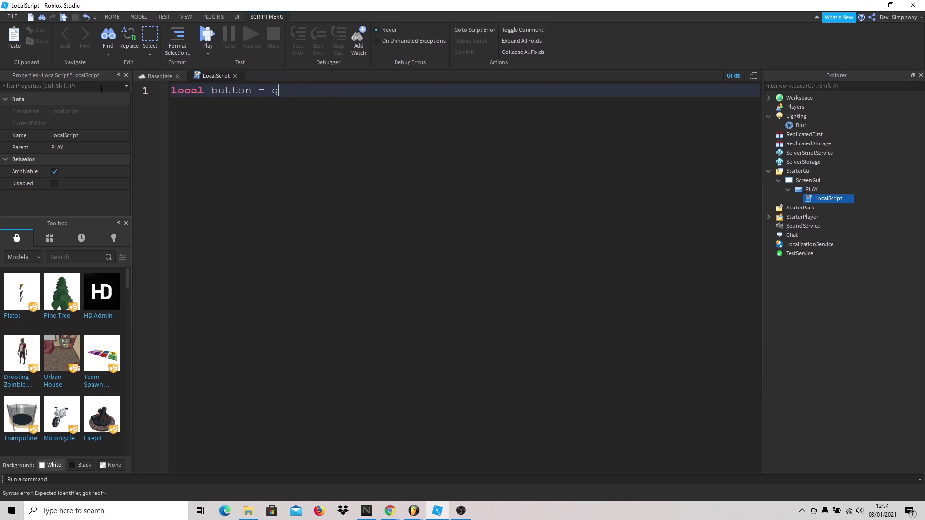
type(".Parent")
Declare local blur = game.Lighting.Blur.
key("Return")
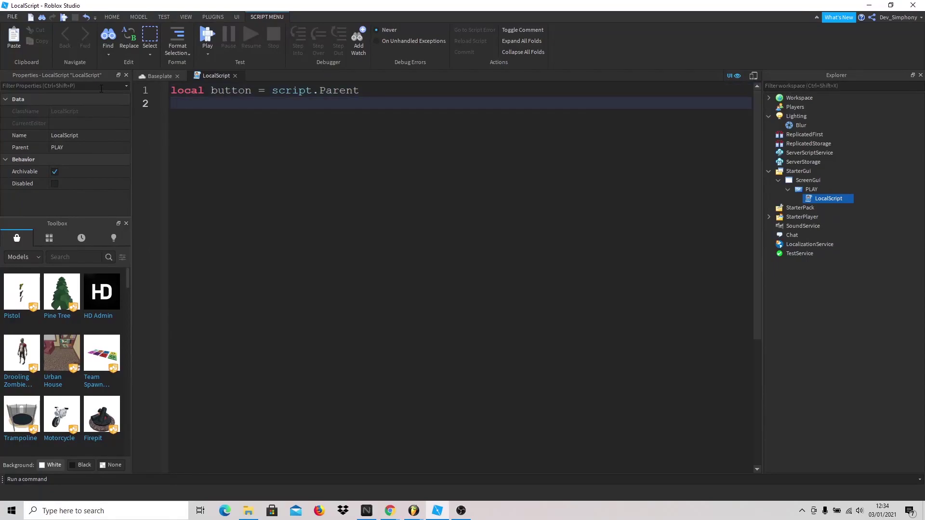
type("local")
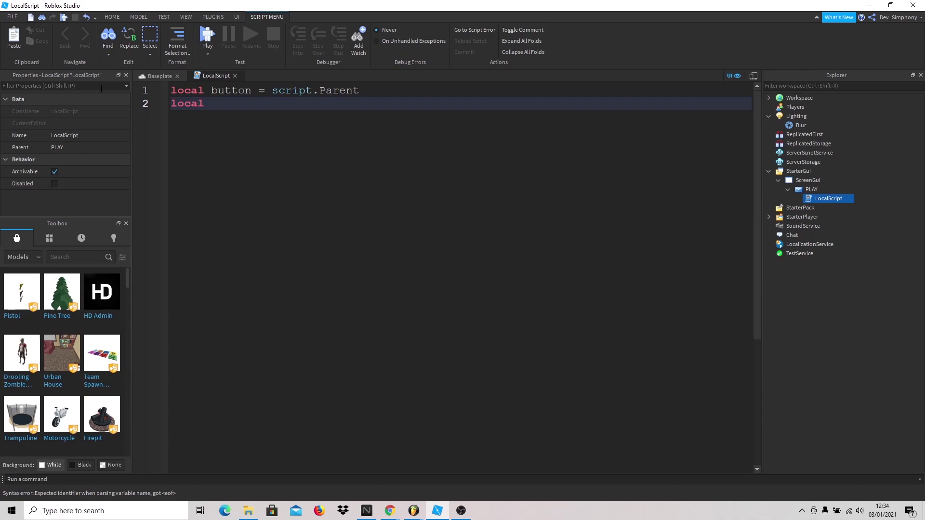
type(" blu")
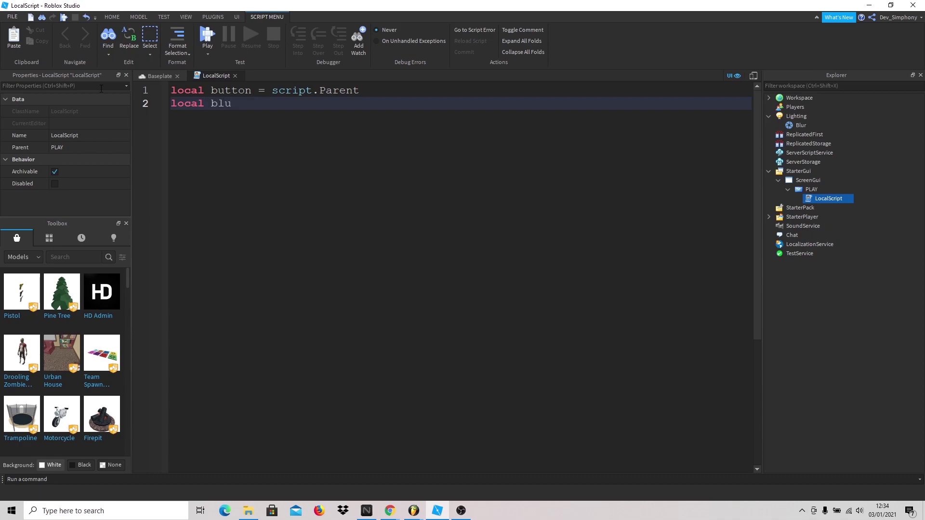
type("r = game.")
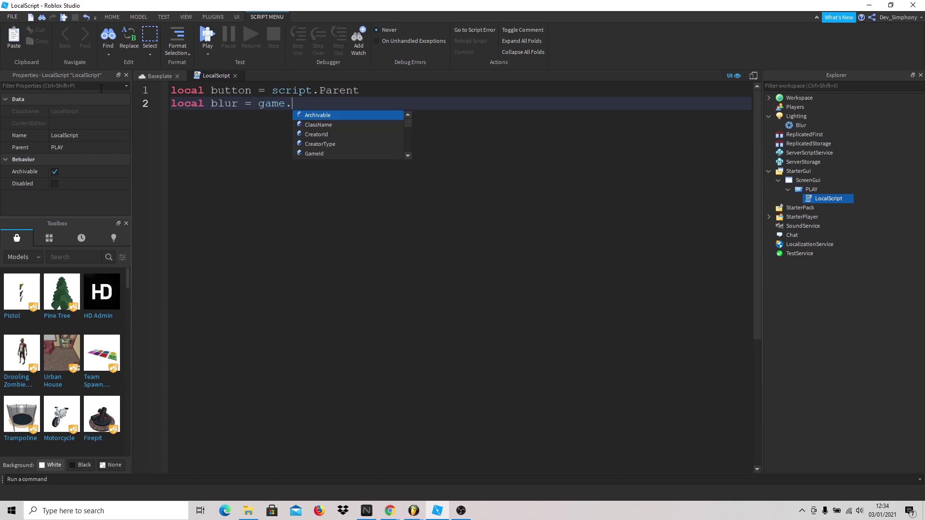
type("Ligh")
key("Tab")
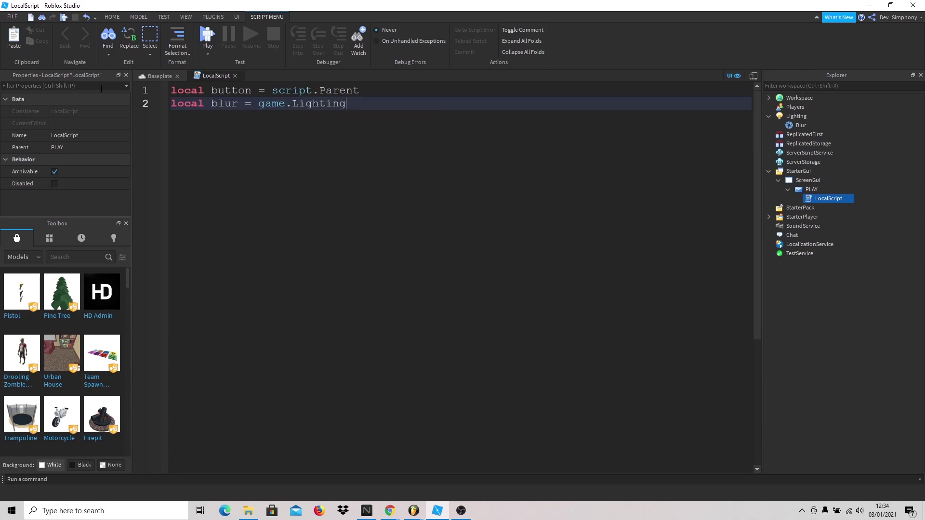
type(".B")
key("Tab")
key("Return")
key("Return")
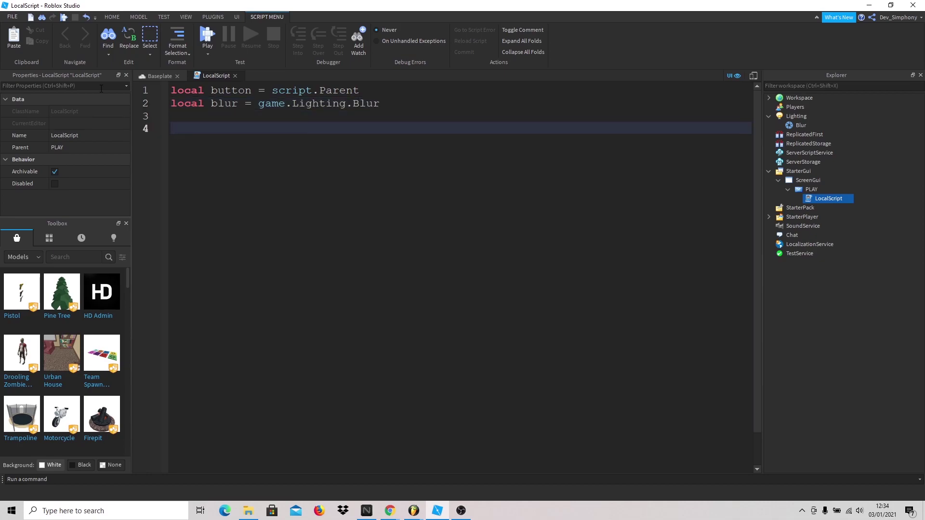
Write the button.MouseButton1Click:Connect(function() handler with an indented body line.
type("but")
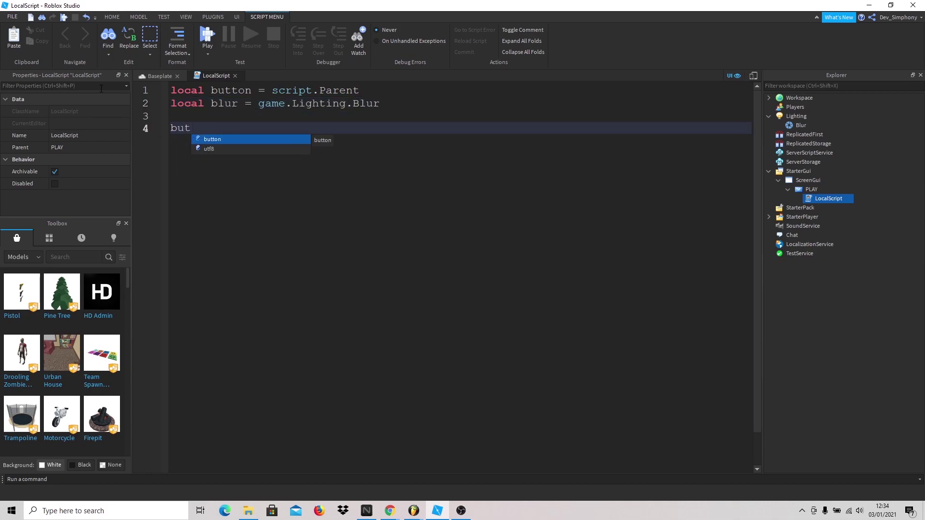
key("Tab")
type(".M")
key("Tab")
type(":Connect(")
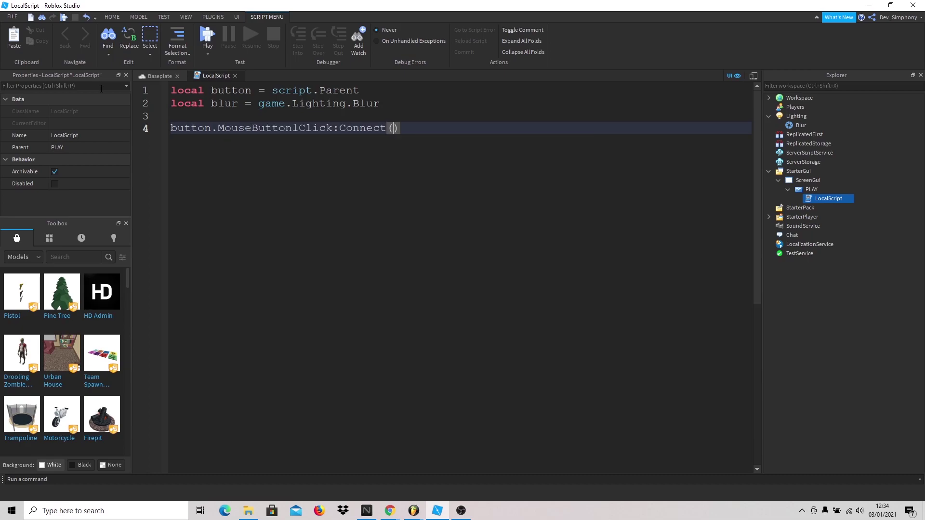
type("f")
key("Tab")
key("BackSpace")
type("u")
key("Tab")
key("Right")
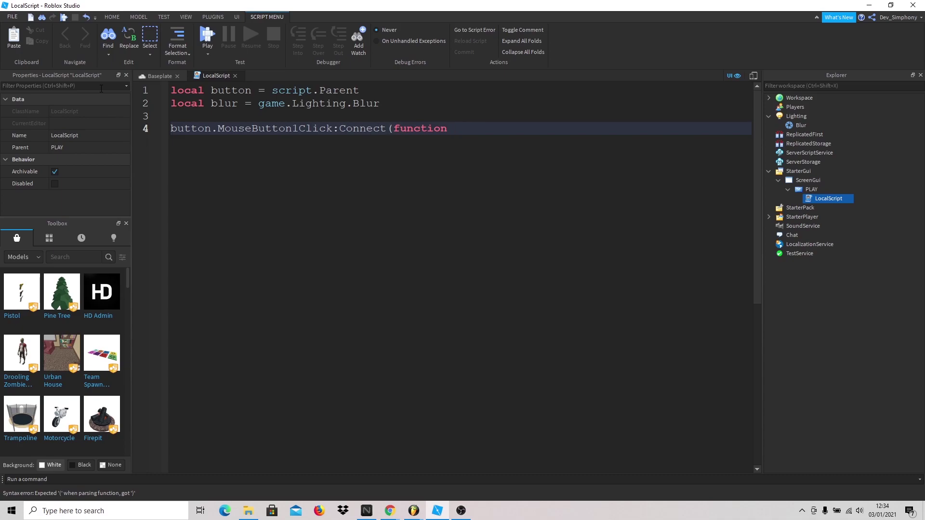
key("Return")
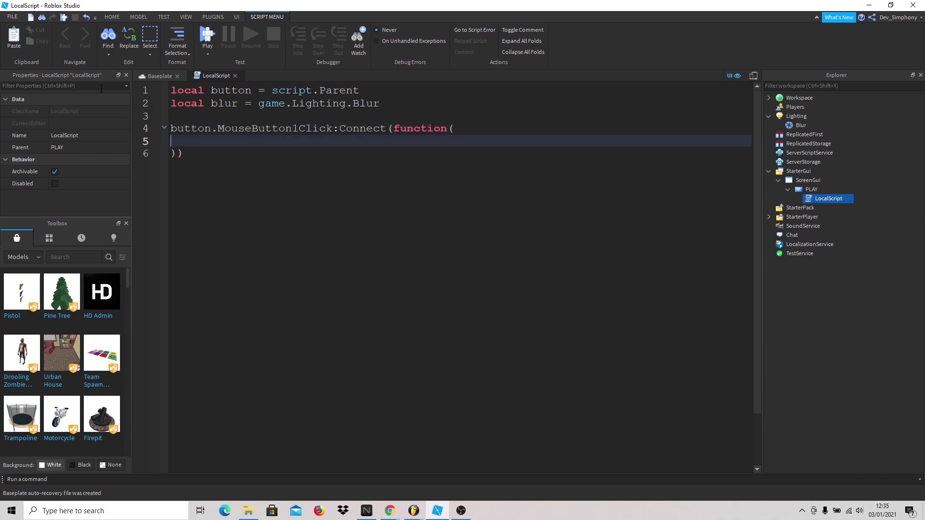
key("ctrl+z")
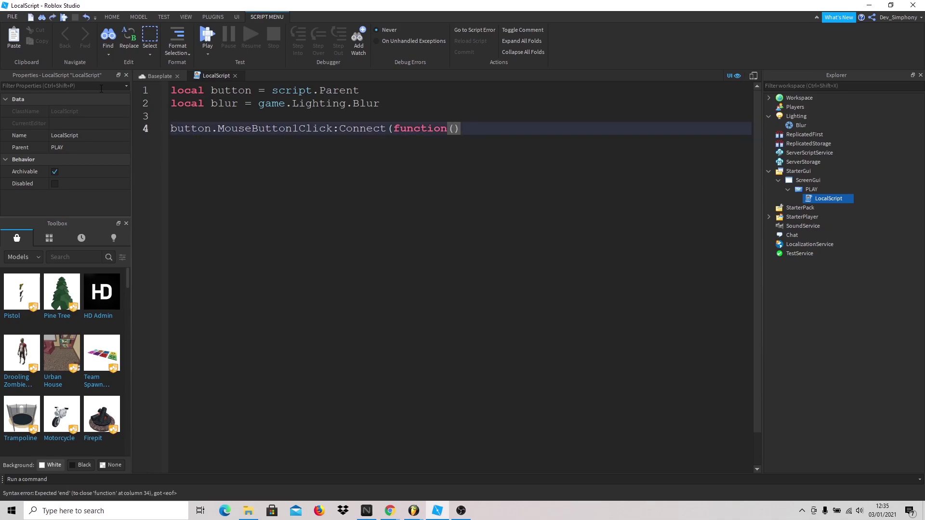
key("Return")
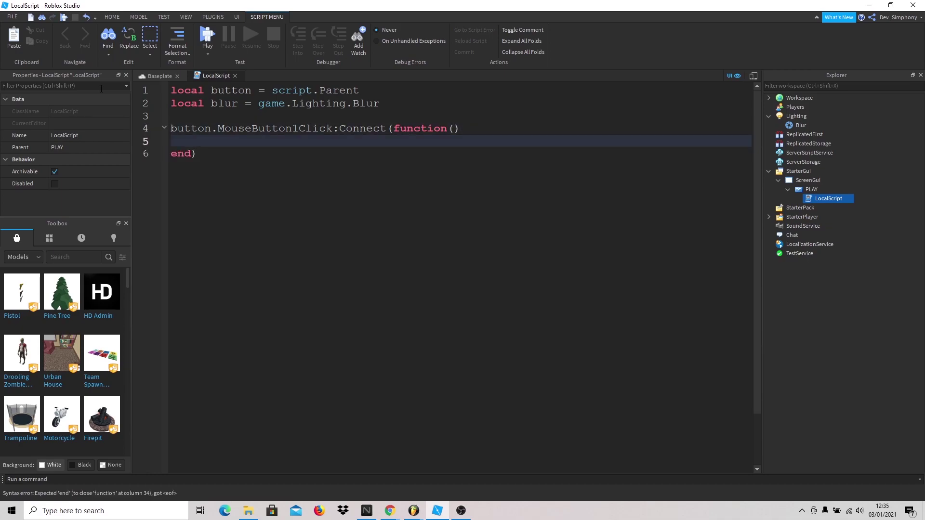
Inside the handler, set blur.Enabled = false after first trying blur.Size = 0.
type("nil")
key("BackSpace")
key("BackSpace")
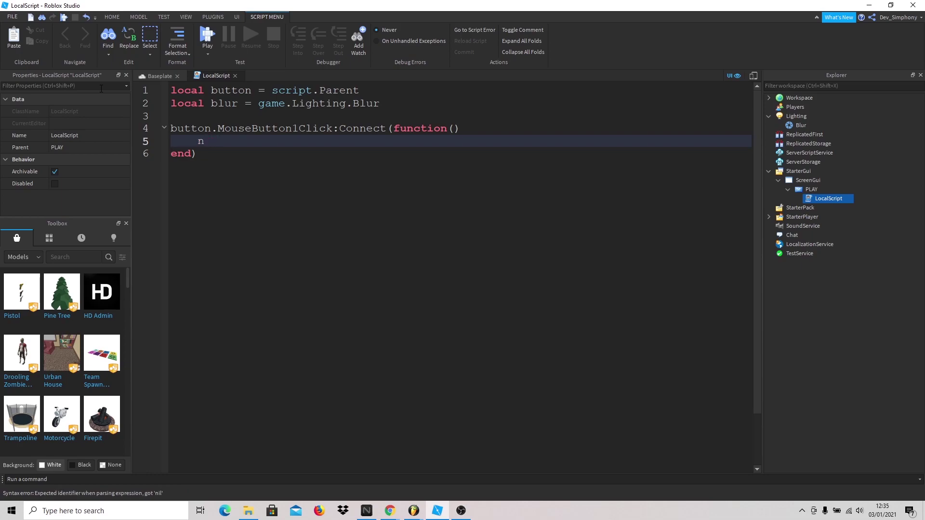
type("bly")
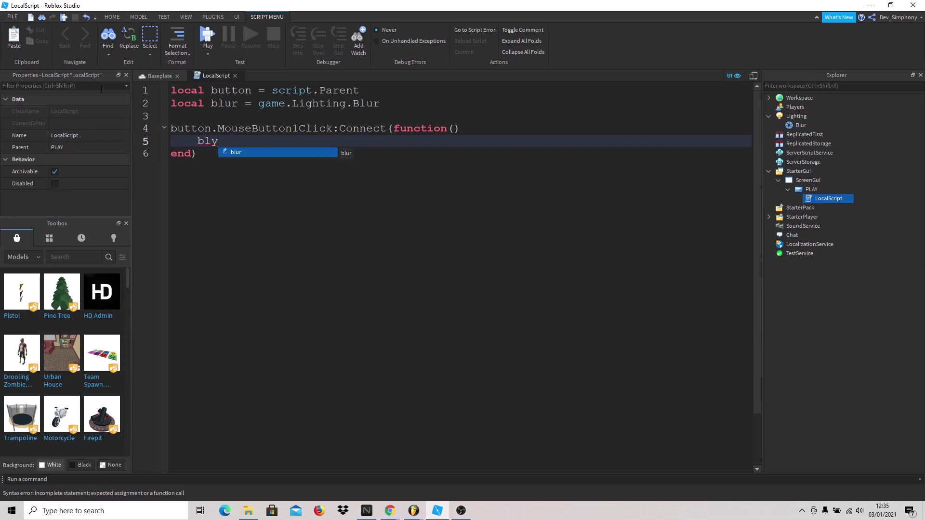
key("Tab")
type(".Size")
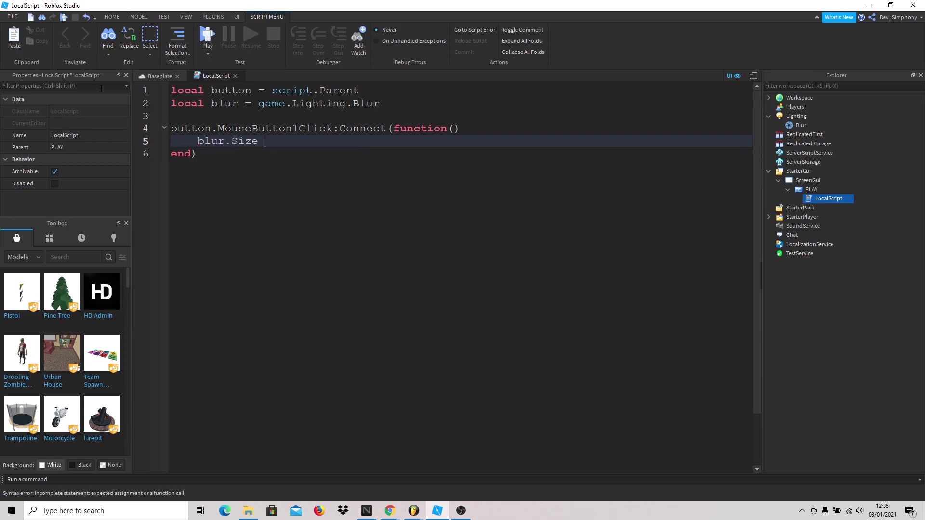
type(" = 0")
key("Return")
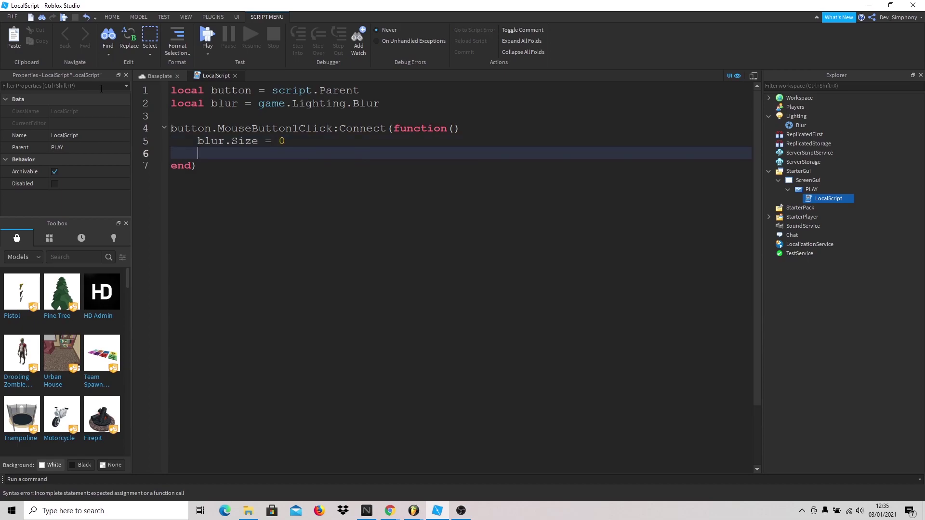
key("BackSpace")
key("BackSpace")
key("BackSpace")
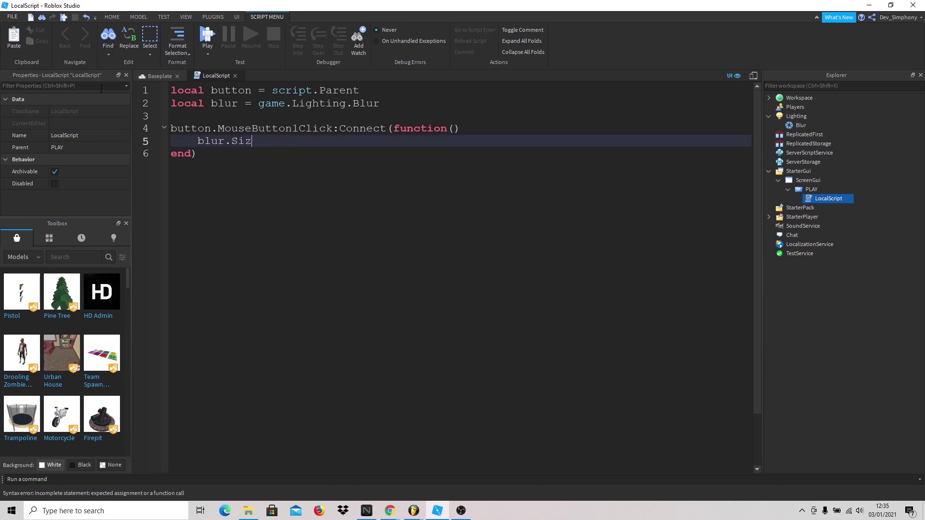
type("E")
key("Tab")
type("= false")
Add button.Visible = false to the click handler.
key("Return")
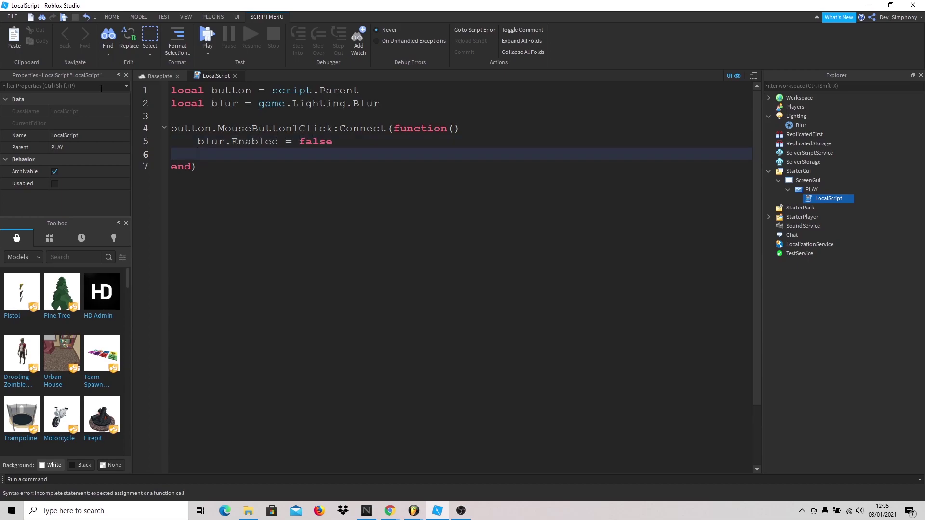
type("button.V")
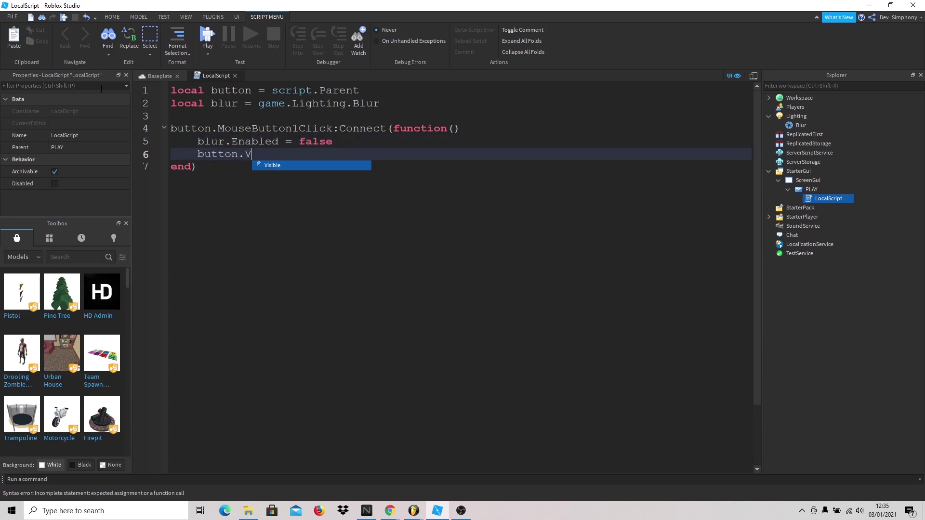
key("Tab")
type("= false")
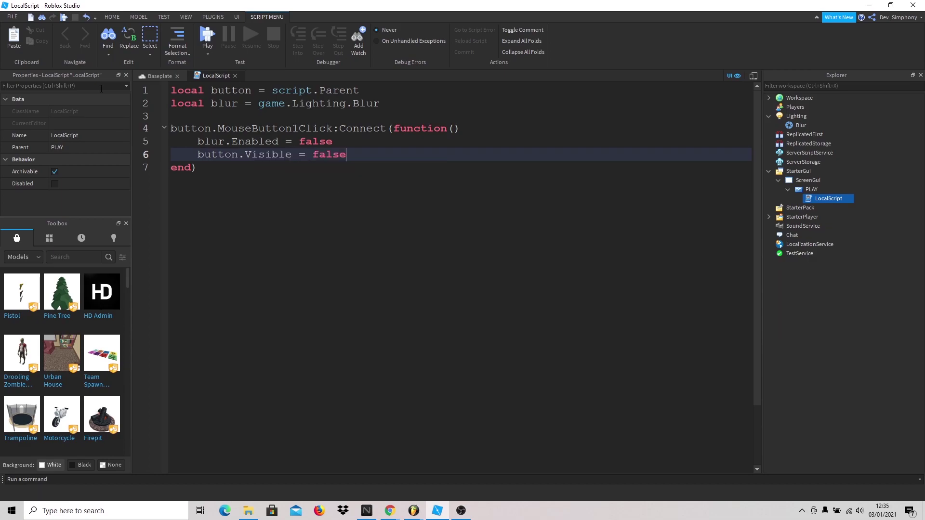
type("q")
left_click(159, 76)
left_click(403, 36)
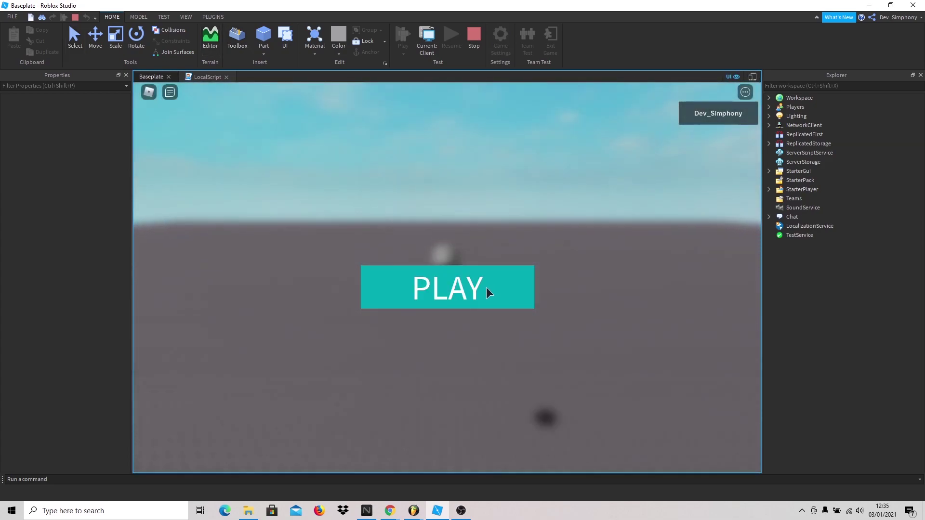
left_click(443, 279)
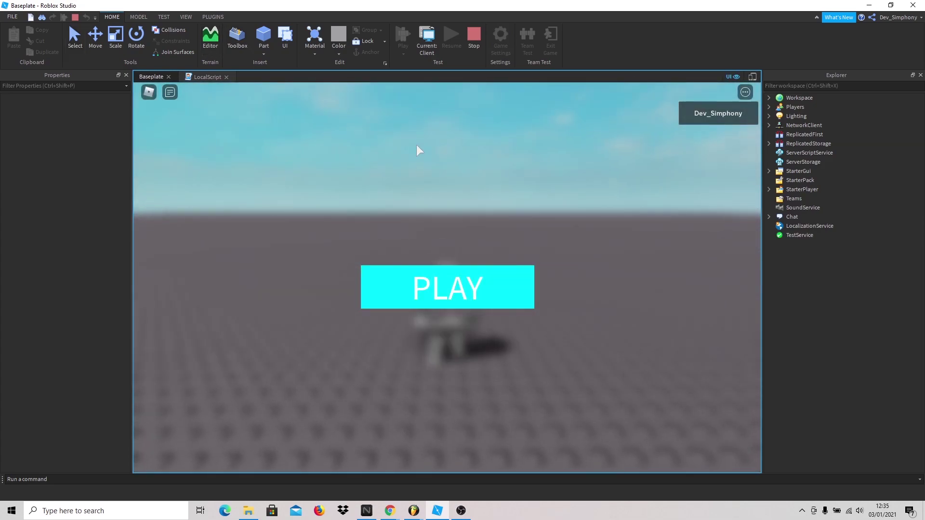
left_click(481, 272)
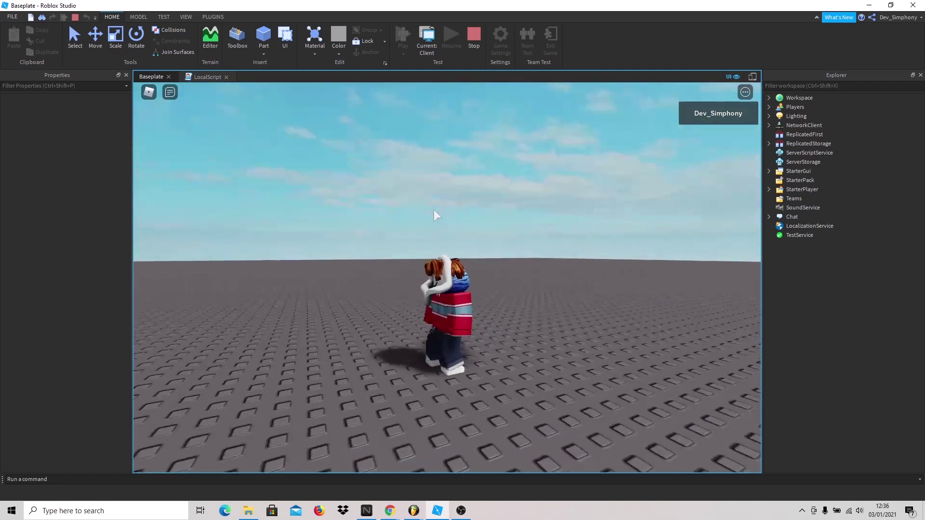
key("w")
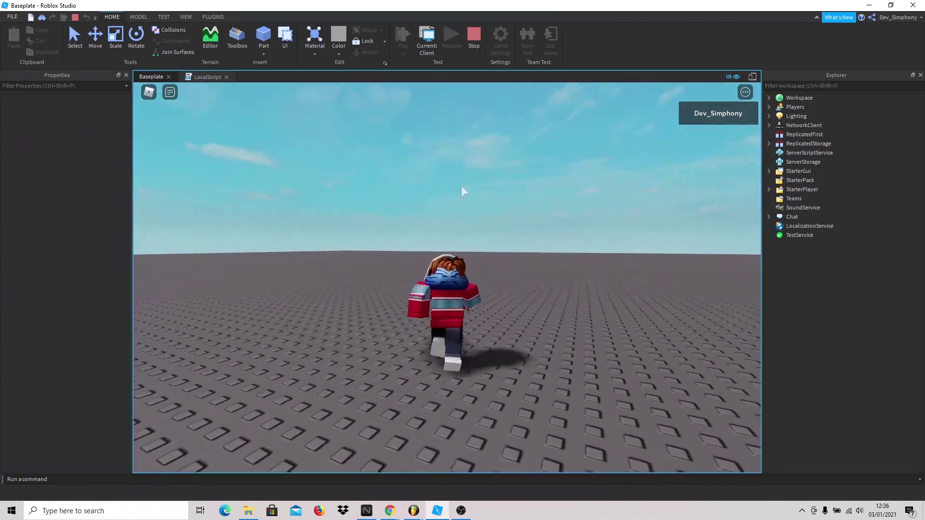
left_click(481, 29)
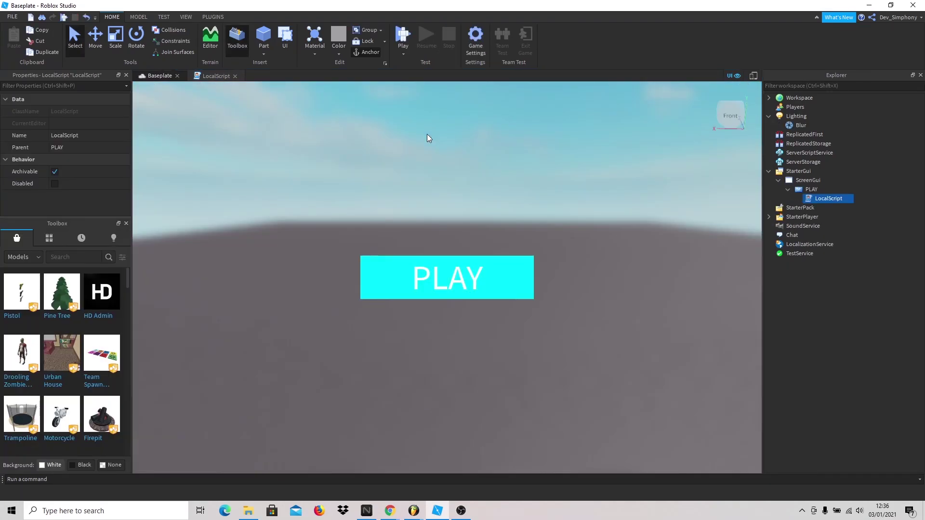
left_click(427, 153)
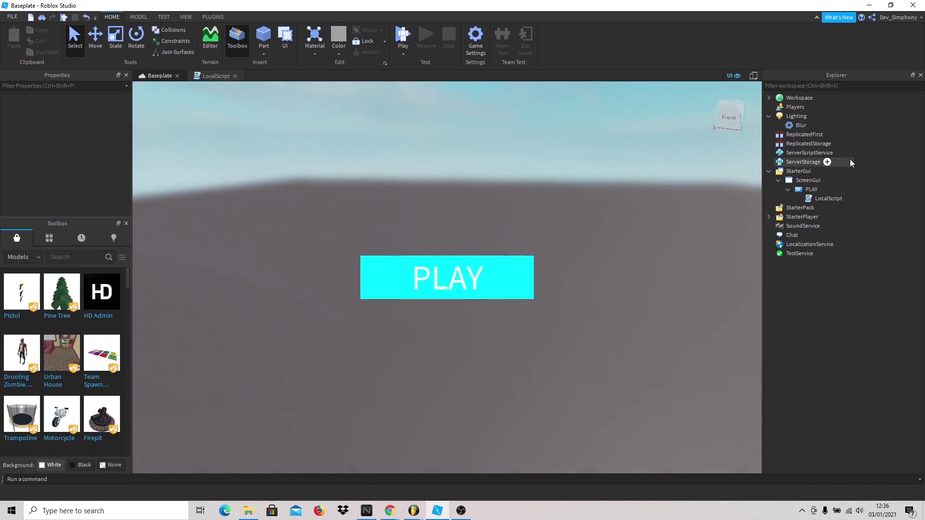
mouse_move(841, 152)
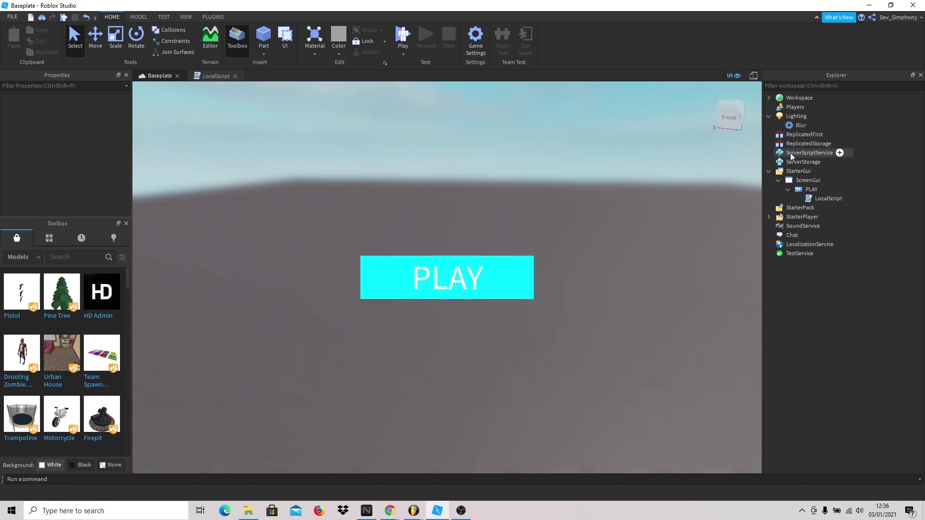
Add game.Players.LocalPlayer.Character.WalkSpeed = 0 on line 3 of the PLAY LocalScript.
double_click(824, 198)
left_click(280, 115)
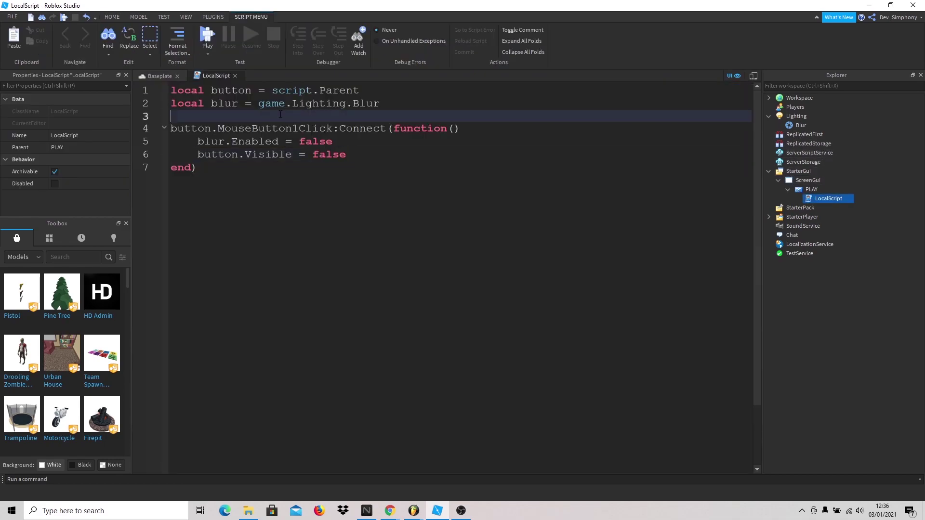
left_click(464, 127)
key("Return")
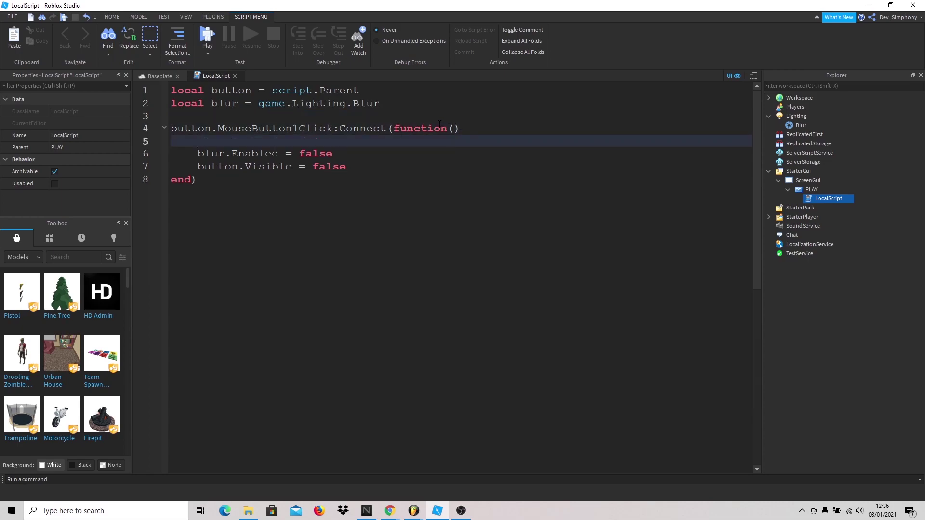
key("BackSpace")
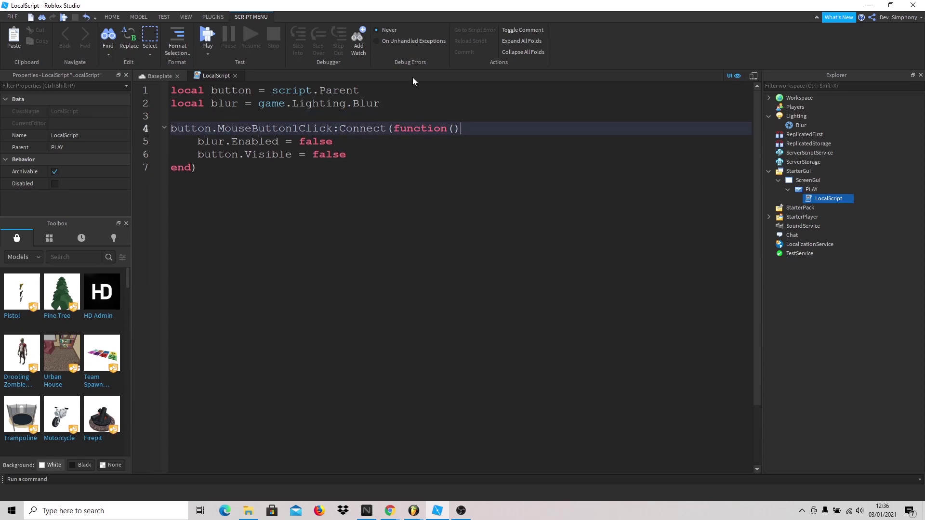
left_click(278, 118)
key("Return")
key("Up")
type("g")
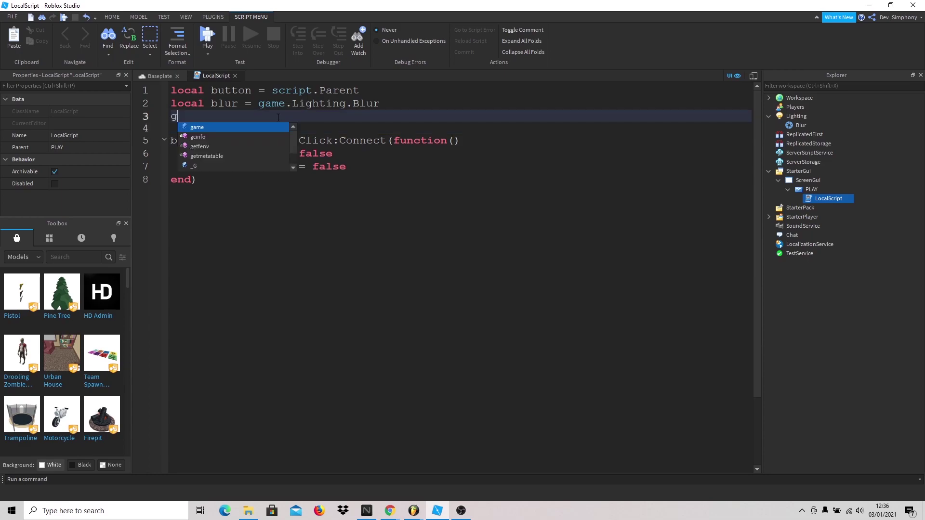
type("ame.Players.LocalPlayer.Character")
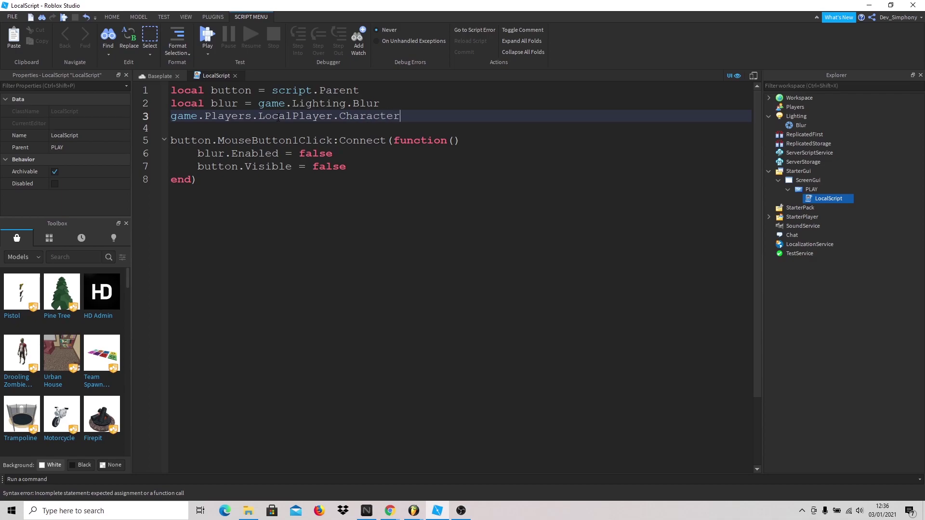
type(".WalkSpeed = 0")
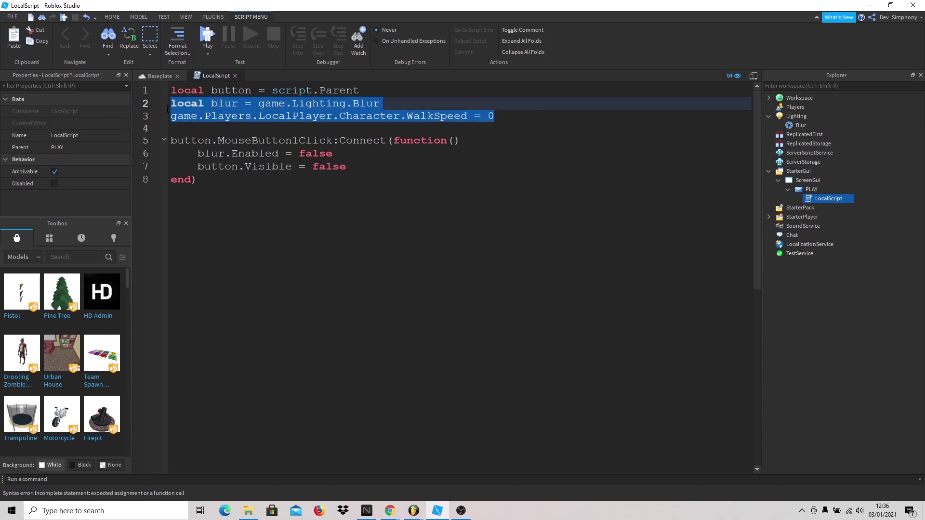
Paste the WalkSpeed statement into the click handler and change its value to 16.
left_click(482, 142)
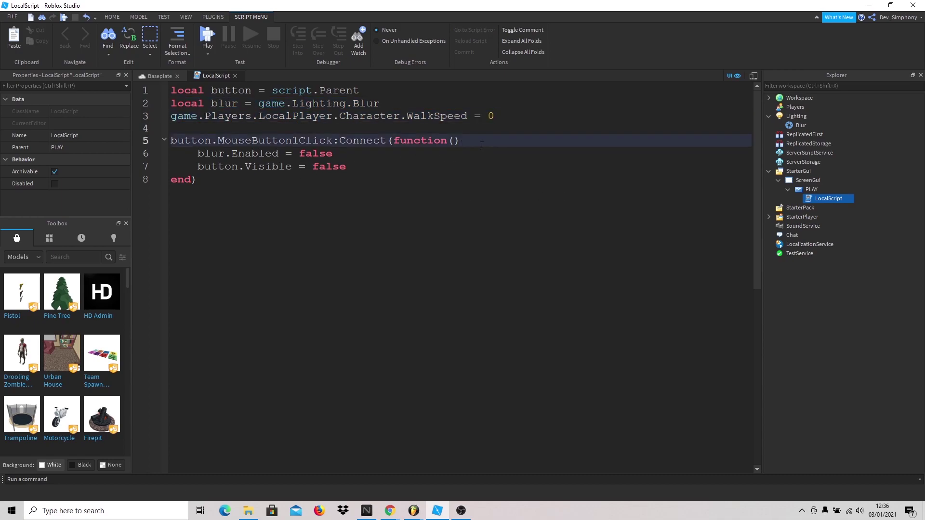
key("Return")
type("game.Players.LocalPlayer.Character.WalkSpeed = 0")
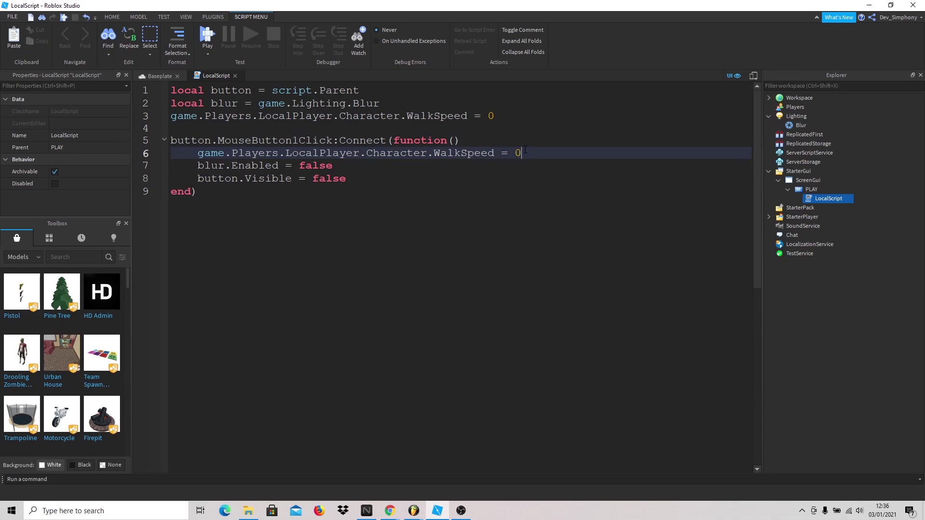
left_click_drag(525, 150, 510, 154)
type("16")
Play-test from the Baseplate view, expand Workspace and the character, and show Output.
left_click(141, 77)
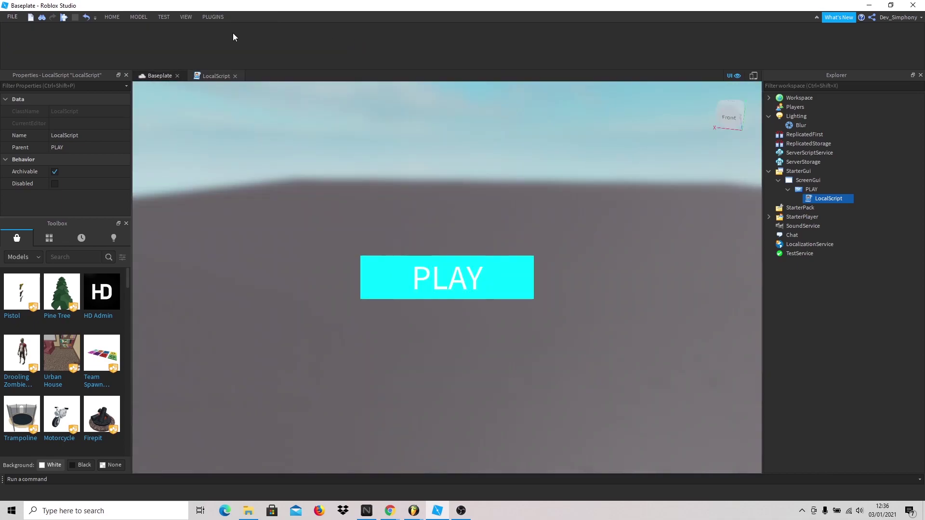
left_click(65, 17)
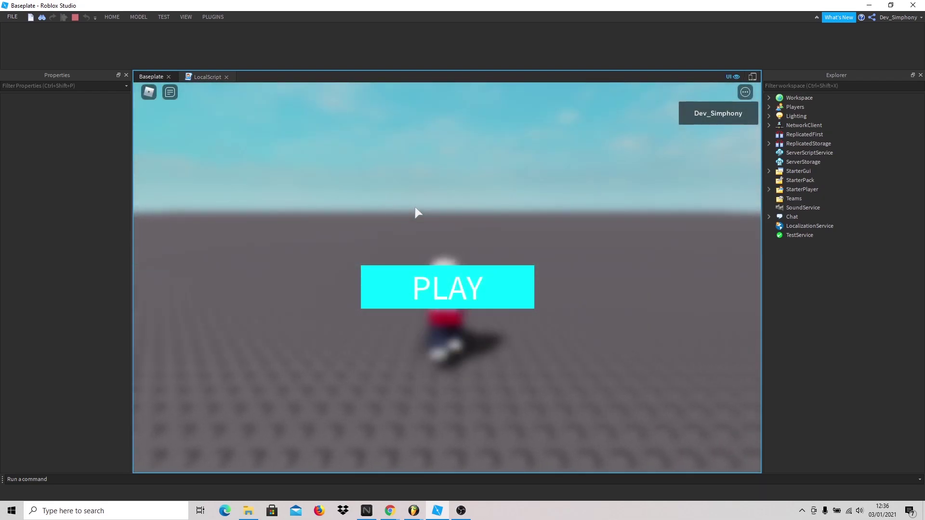
left_click(770, 98)
left_click(778, 126)
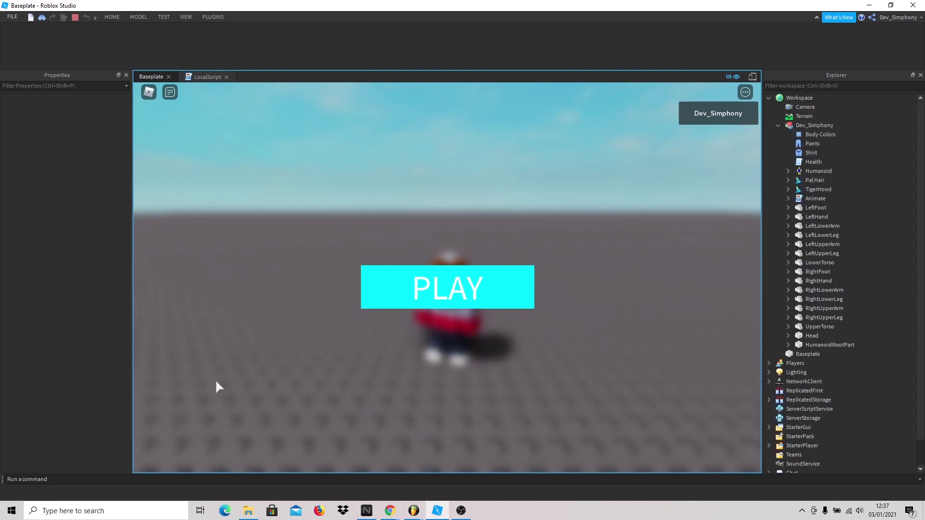
left_click(186, 17)
left_click(142, 41)
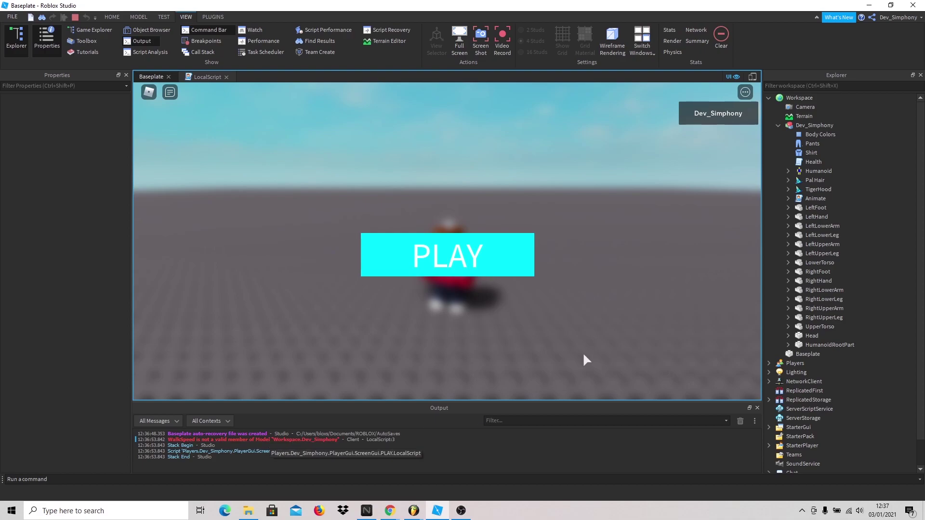
Inspect the Humanoid's WalkSpeed property, stop the test, and reopen PLAY's LocalScript.
left_click(804, 170)
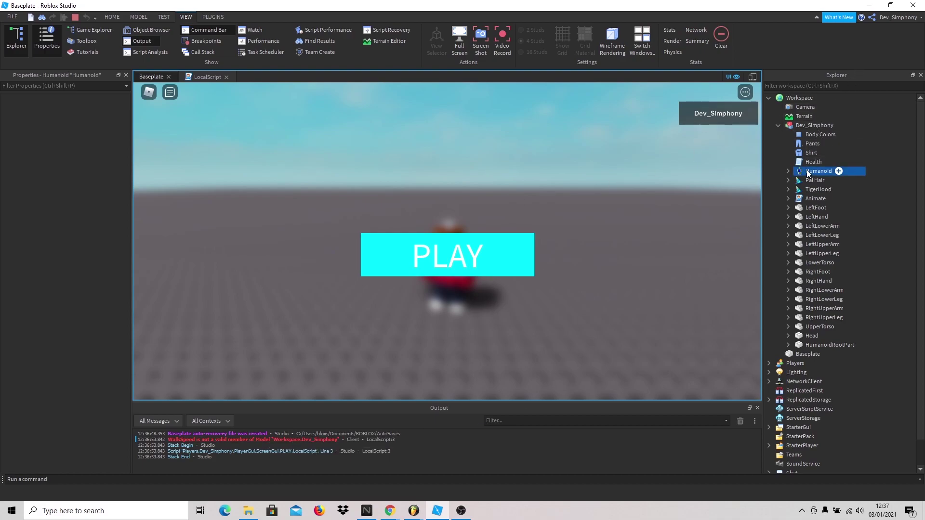
scroll(21, 235, "down", 3)
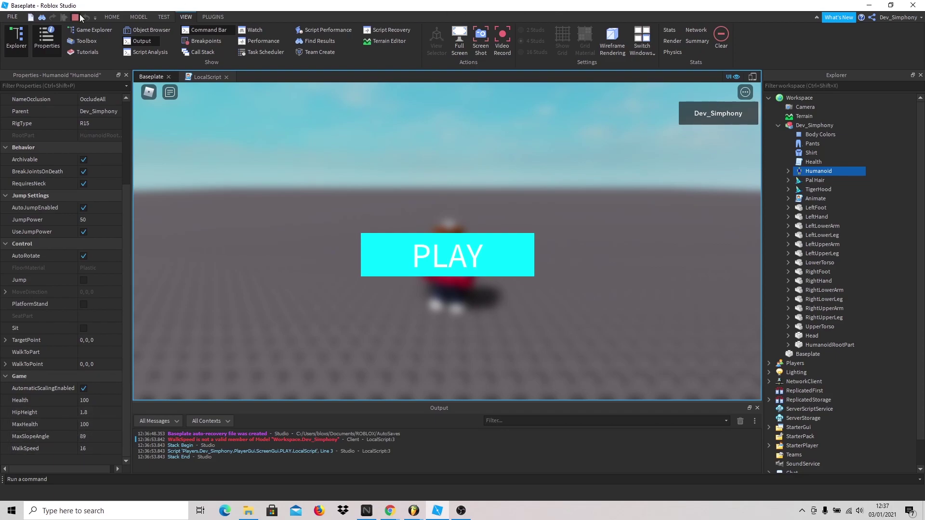
key("shift+F5")
left_click(823, 189)
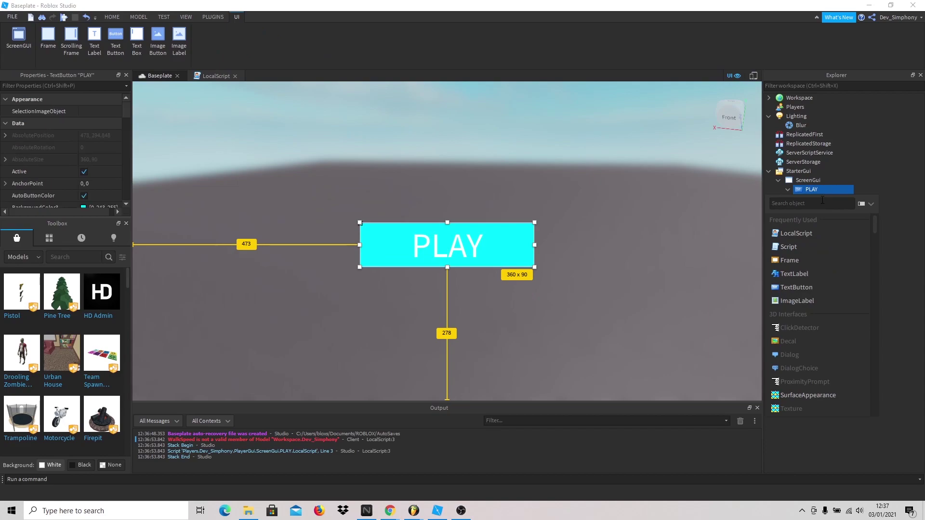
double_click(826, 199)
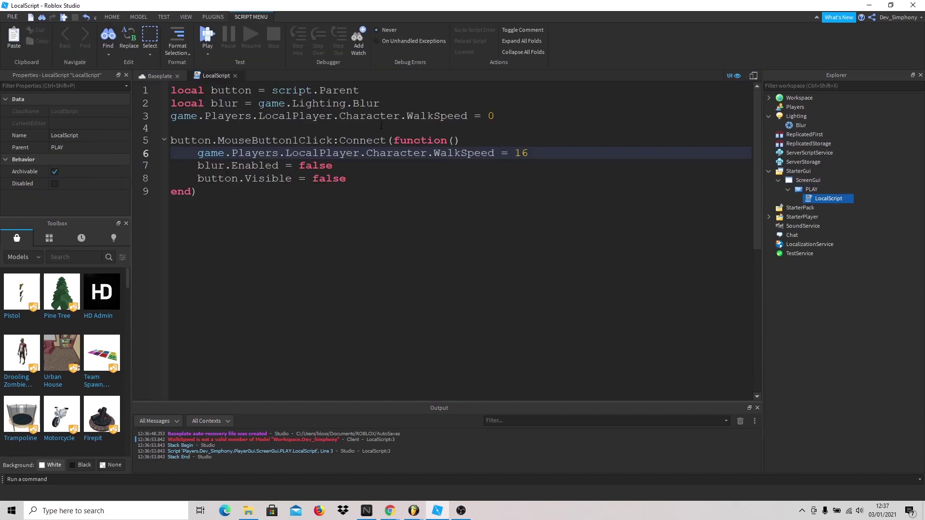
Insert 'Humanoid.' before WalkSpeed on lines 3 and 6 of the script.
left_click(407, 120)
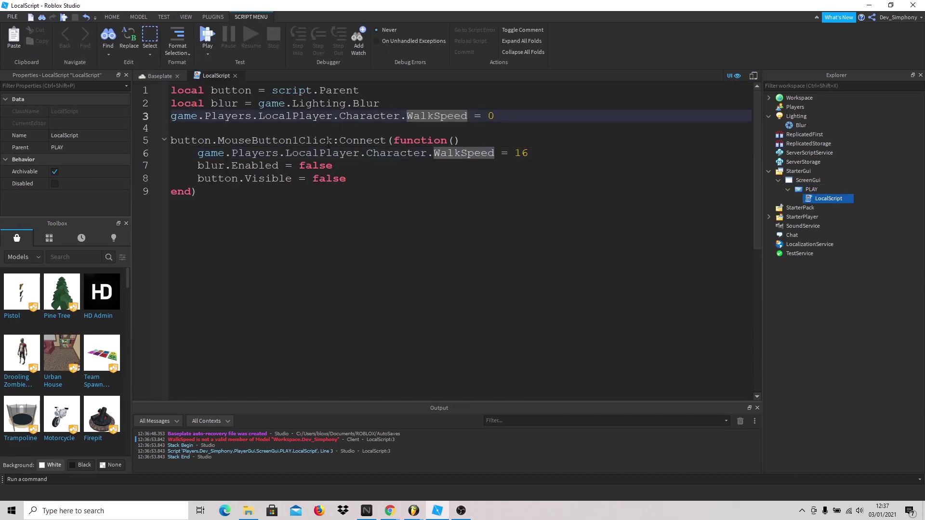
type("Humanoid.")
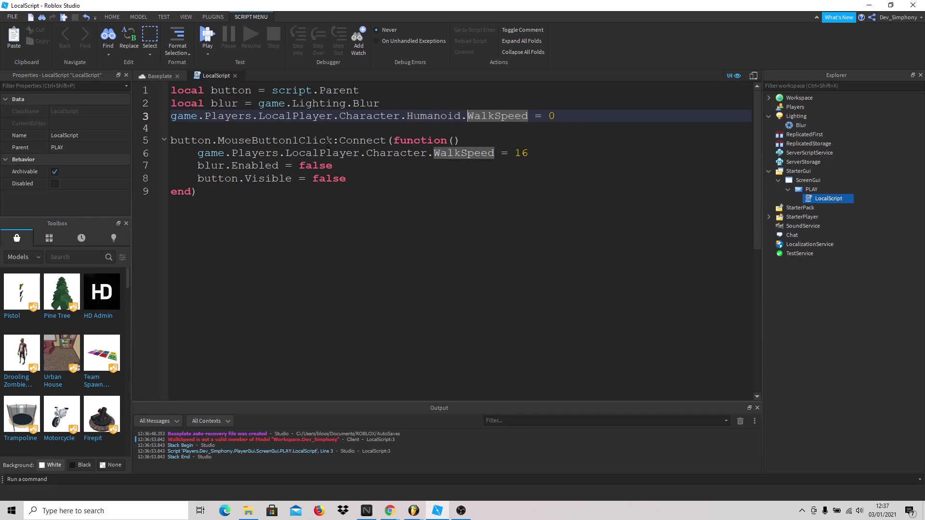
double_click(436, 115)
key("ctrl+c")
left_click(426, 153)
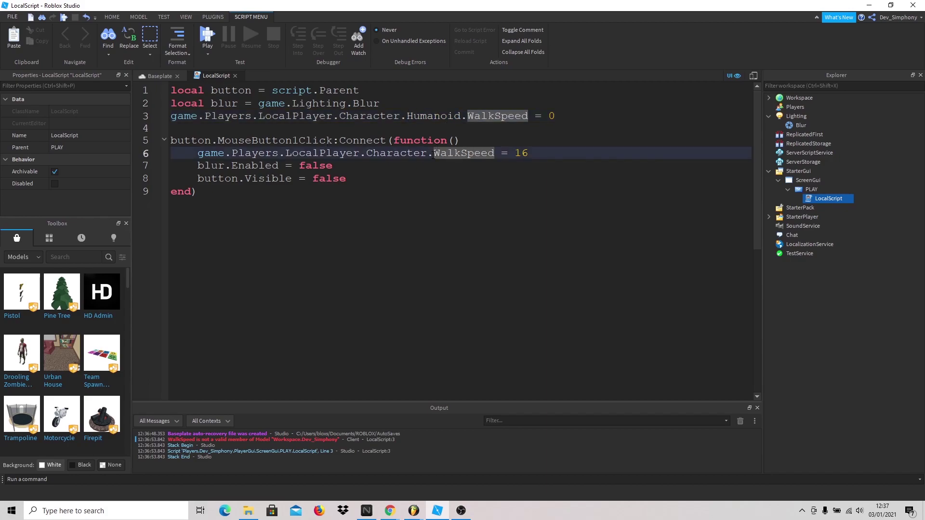
key("ctrl+v")
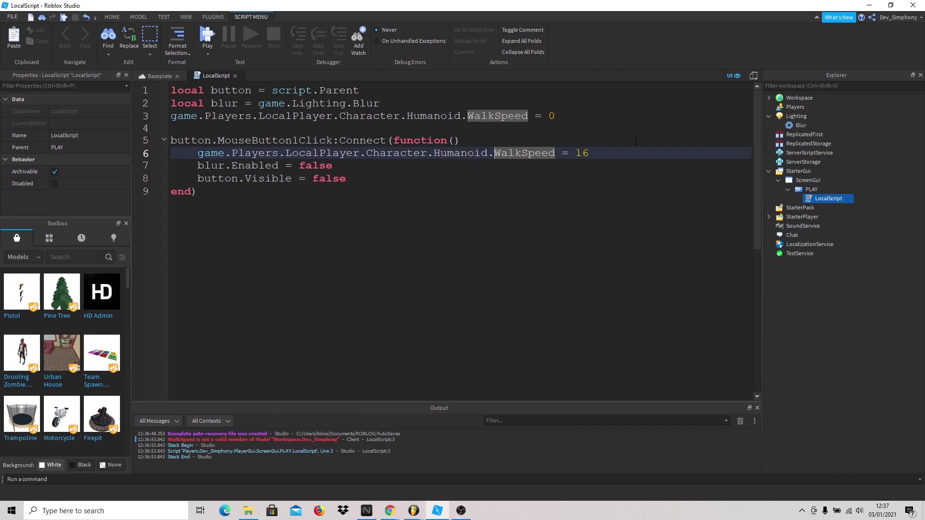
Run a second play test, check the character Humanoid's exact name, then stop testing.
left_click(162, 75)
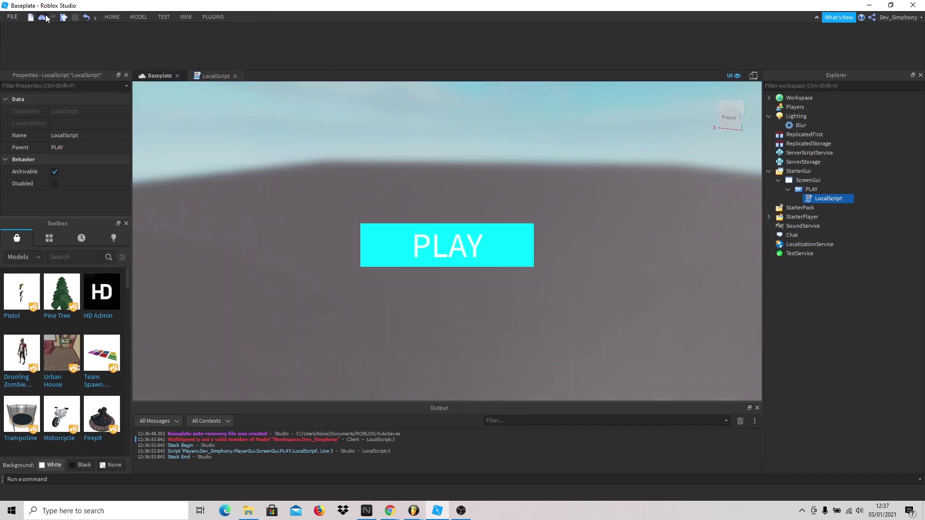
left_click(63, 17)
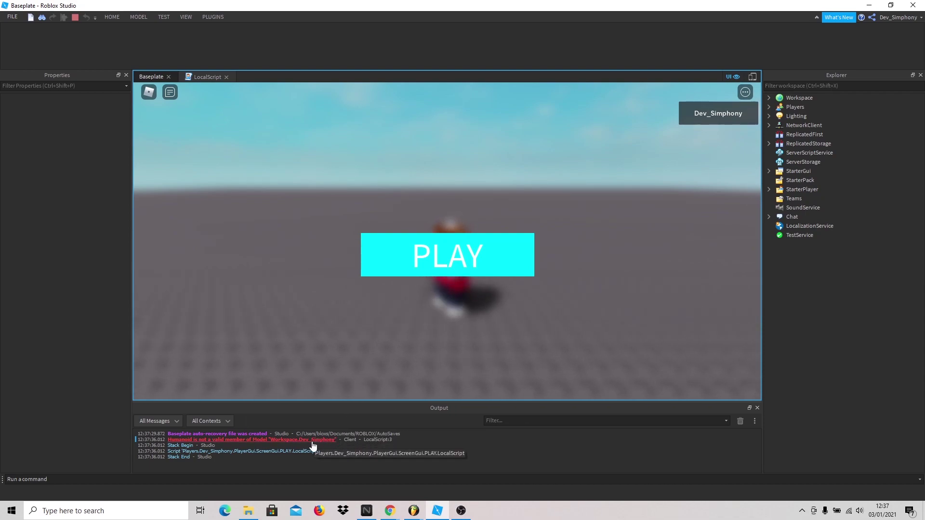
left_click(768, 98)
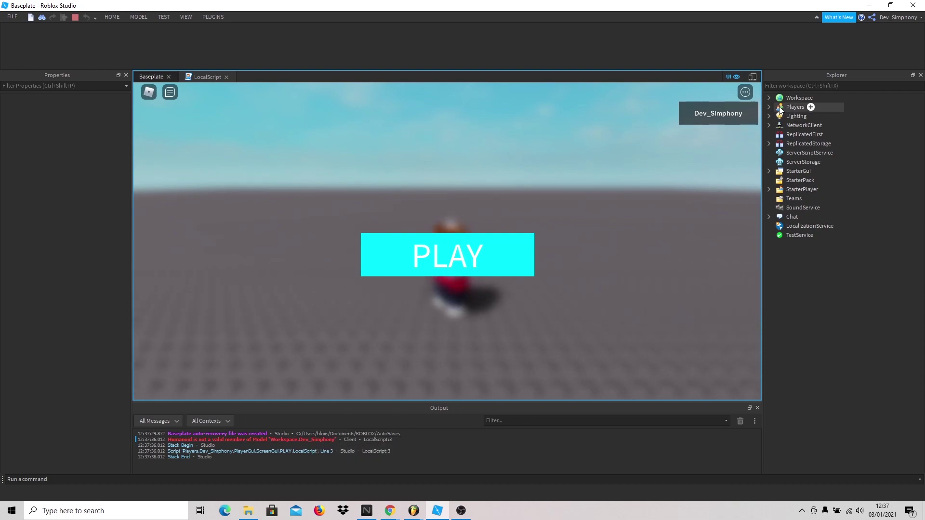
left_click(779, 125)
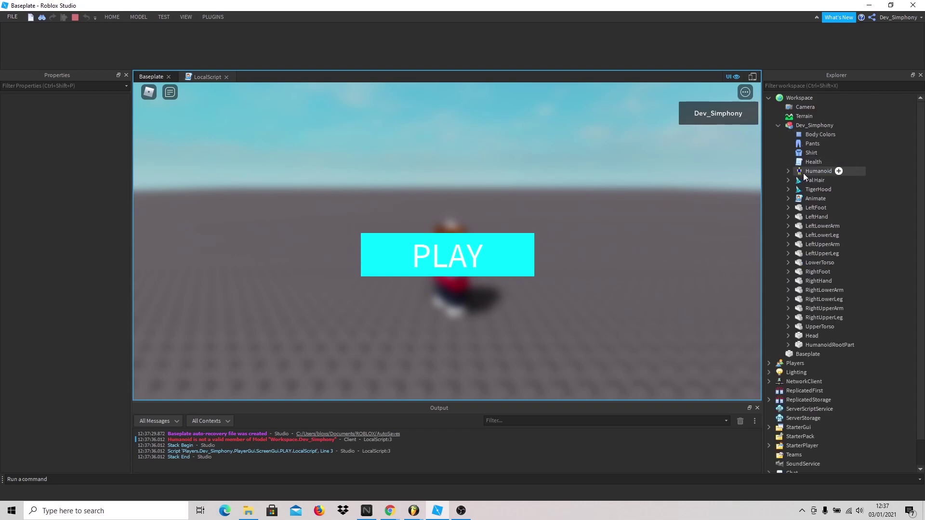
left_click(802, 172)
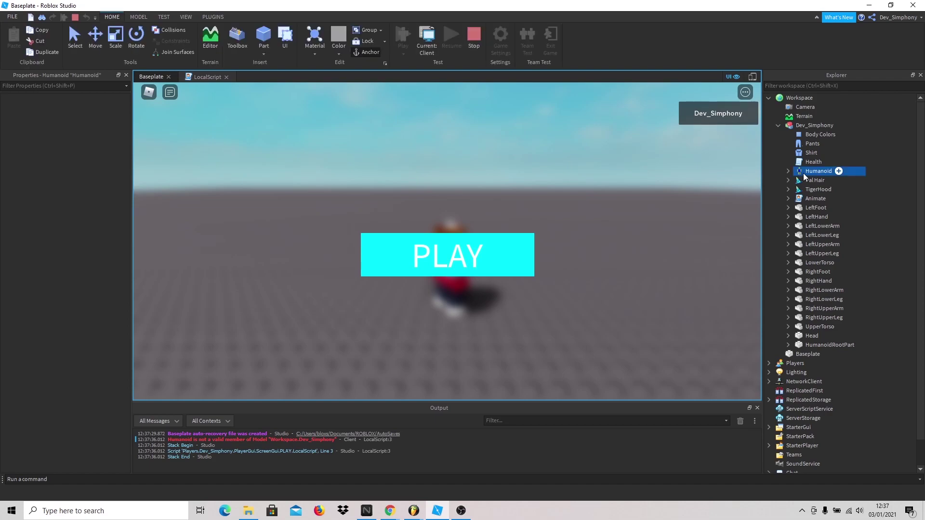
left_click(803, 174)
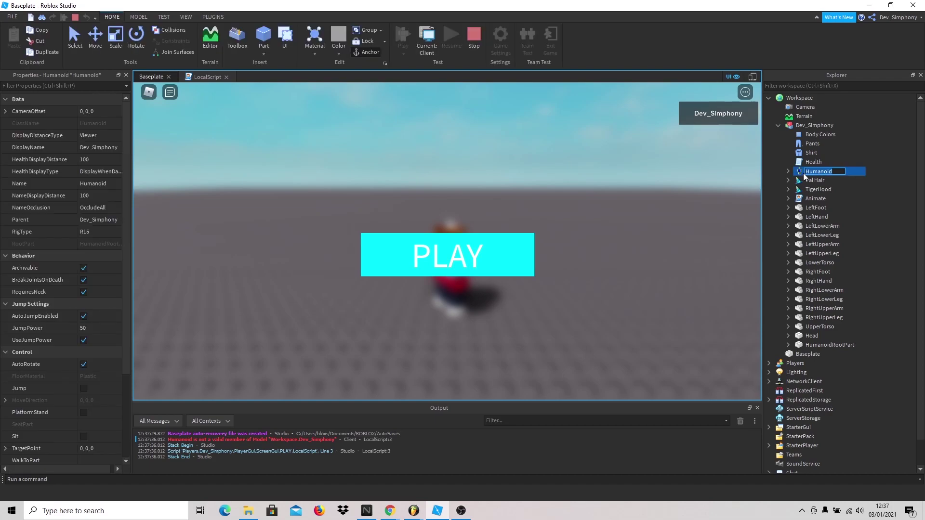
key("Escape")
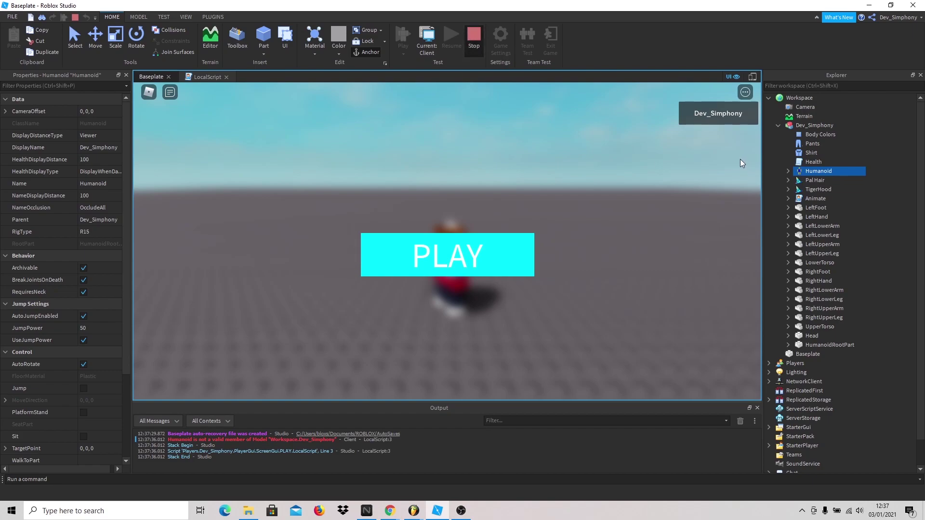
key("shift+F5")
In the PLAY LocalScript, change line 3 to Character:WaitForChild("Humanoid").WalkSpeed.
double_click(809, 200)
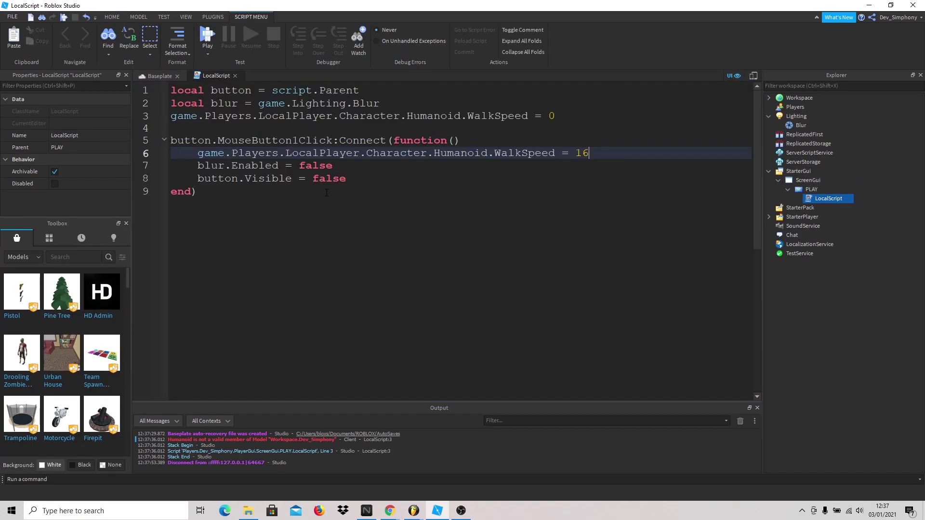
left_click_drag(407, 116, 467, 116)
double_click(453, 115)
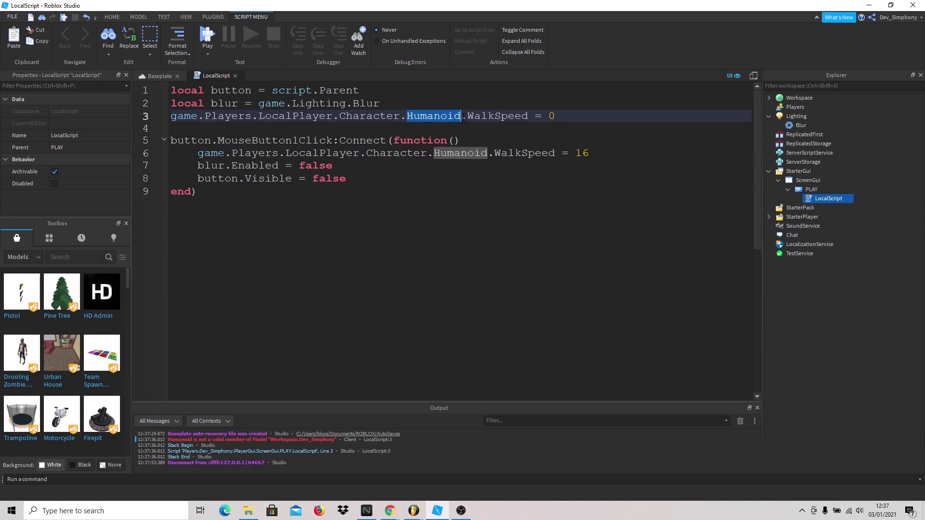
left_click(463, 116)
key("BackSpace")
type(":WaitF")
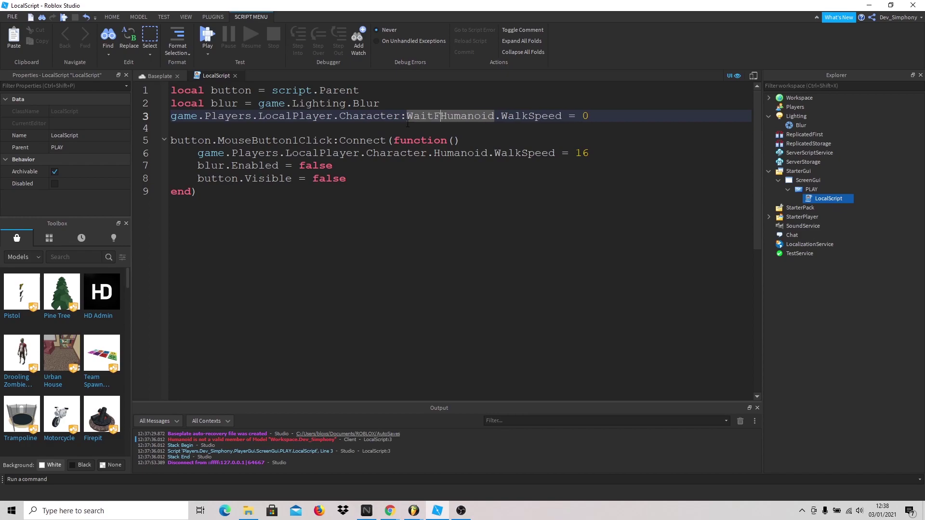
type("Orhild(")
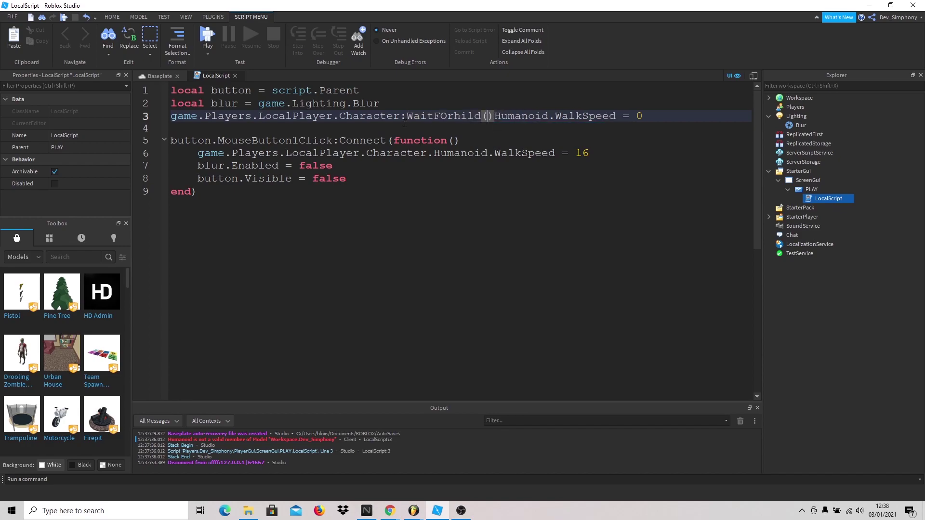
key("BackSpace")
key("BackSpace")
key("BackSpace")
key("BackSpace")
key("BackSpace")
key("BackSpace")
key("BackSpace")
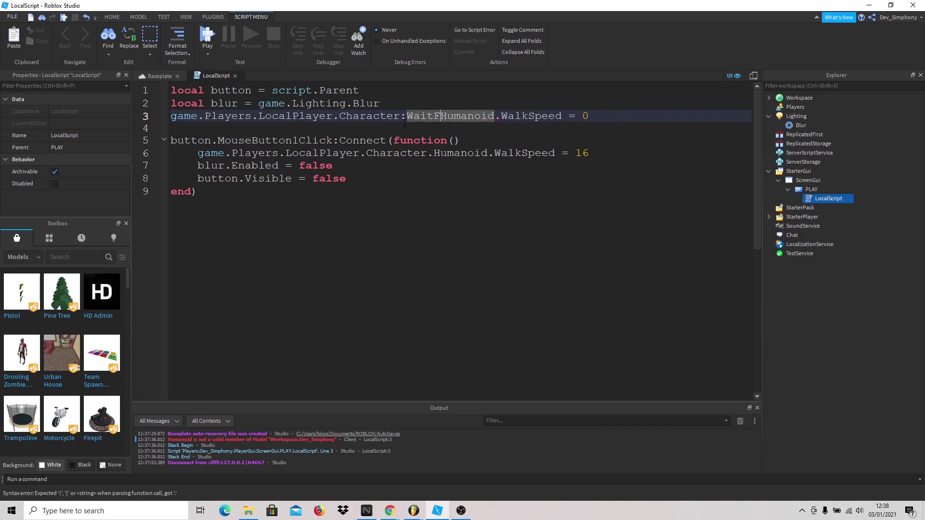
type("orChild(")
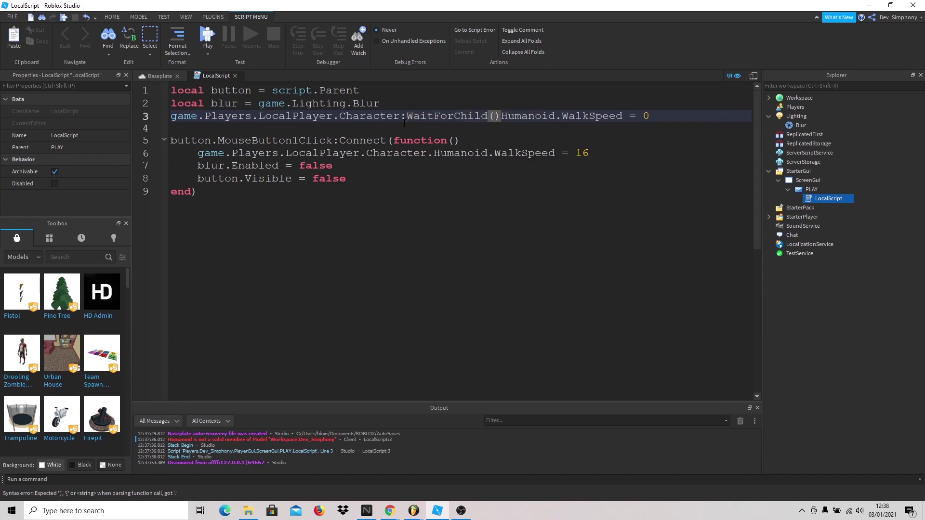
type("\"Humanoid")
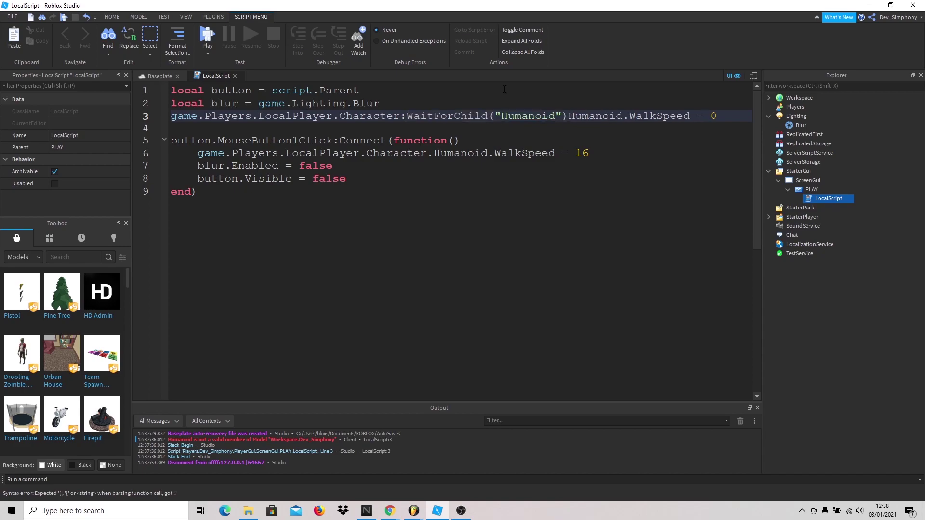
double_click(595, 116)
key("BackSpace")
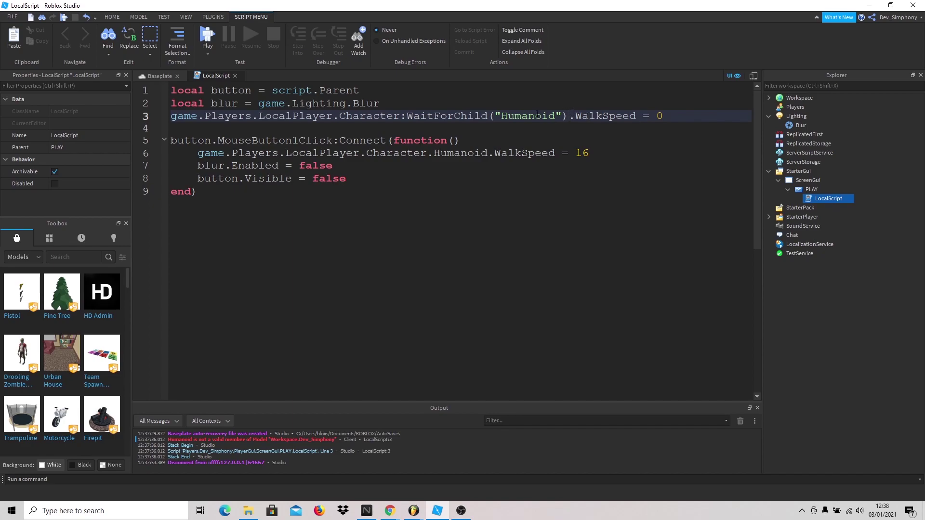
Copy line 3's WaitForChild("Humanoid") call over the .Humanoid reference on line 6.
left_click_drag(401, 116, 564, 116)
left_click_drag(427, 154, 487, 153)
key("ctrl+v")
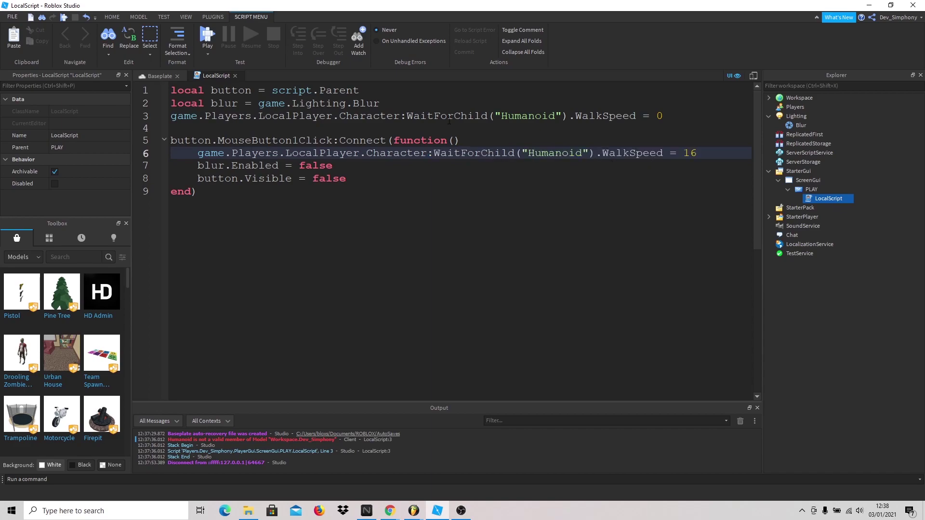
left_click(153, 76)
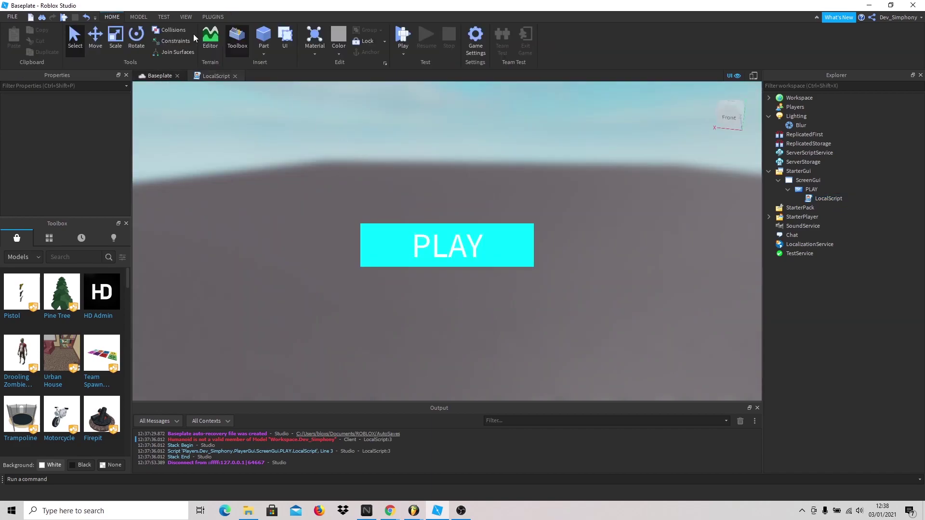
left_click(62, 18)
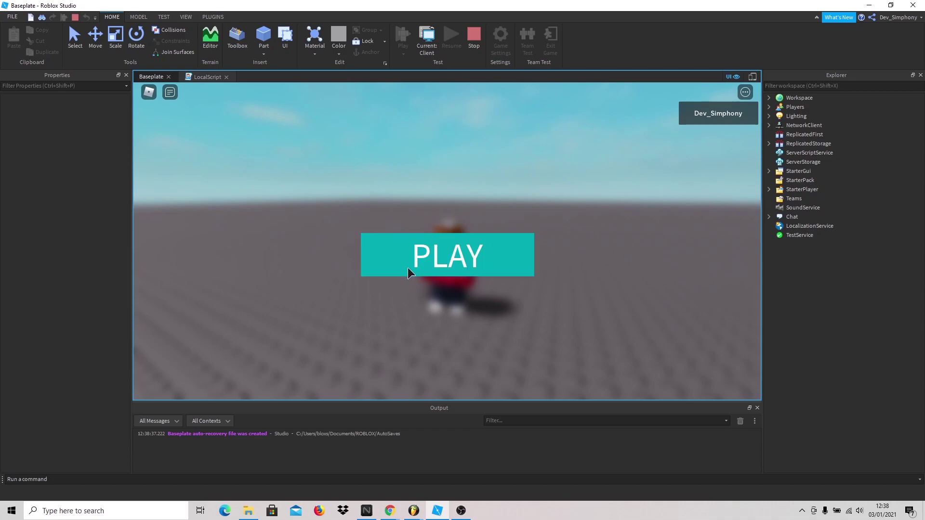
left_click(408, 260)
key("w")
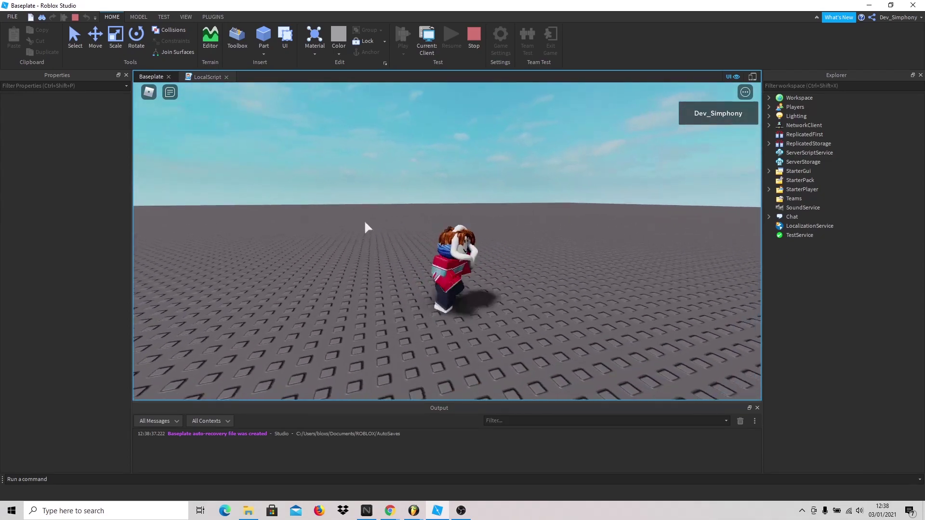
key("space")
key("d")
key("s")
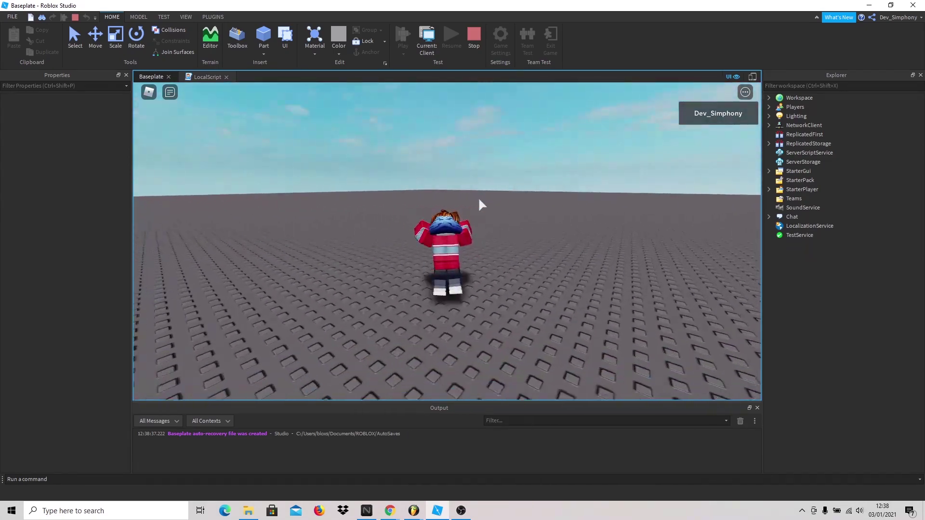
key("space")
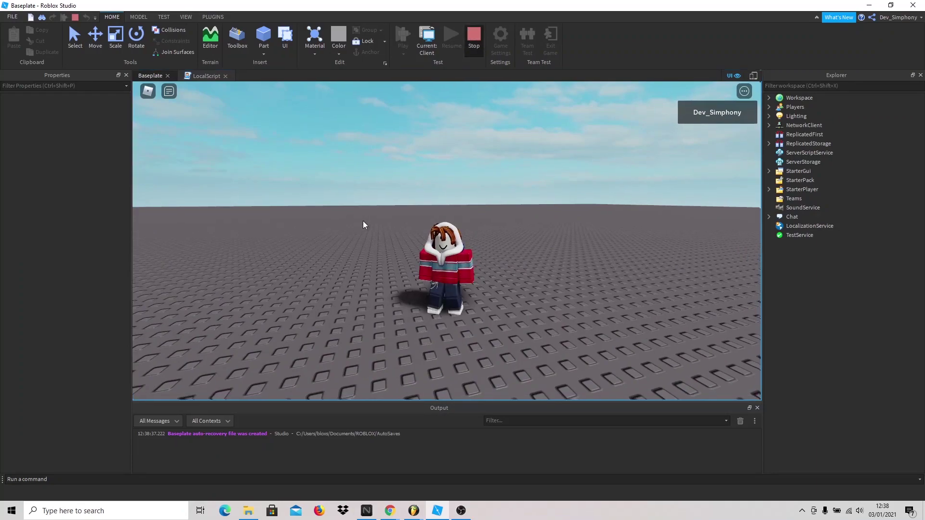
key("shift+F5")
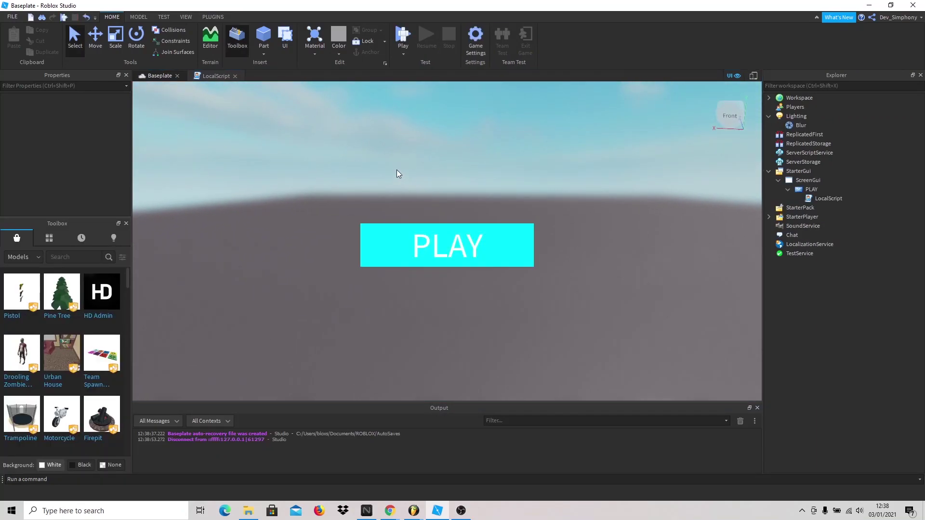
Drag the PLAY button lower so its bottom edge sits 179 pixels above the viewport edge.
left_click_drag(297, 145, 553, 302)
right_click_drag(557, 298, 558, 297)
key("s")
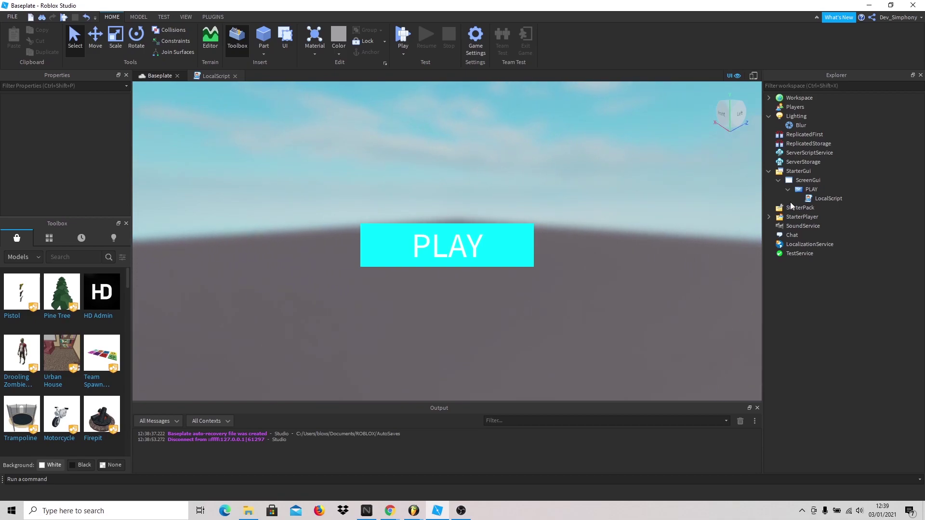
left_click(811, 189)
left_click(483, 243)
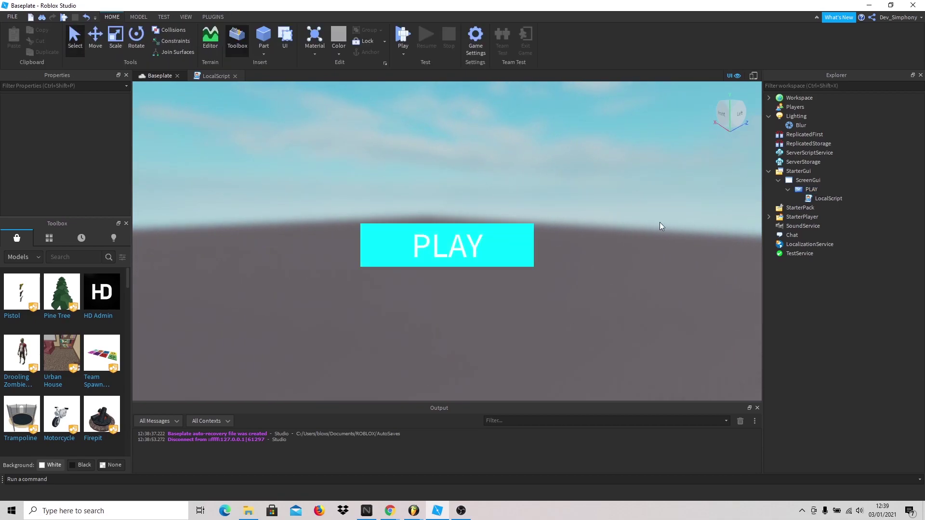
left_click(811, 189)
left_click_drag(432, 242, 463, 291)
left_click(414, 195)
left_click(811, 193)
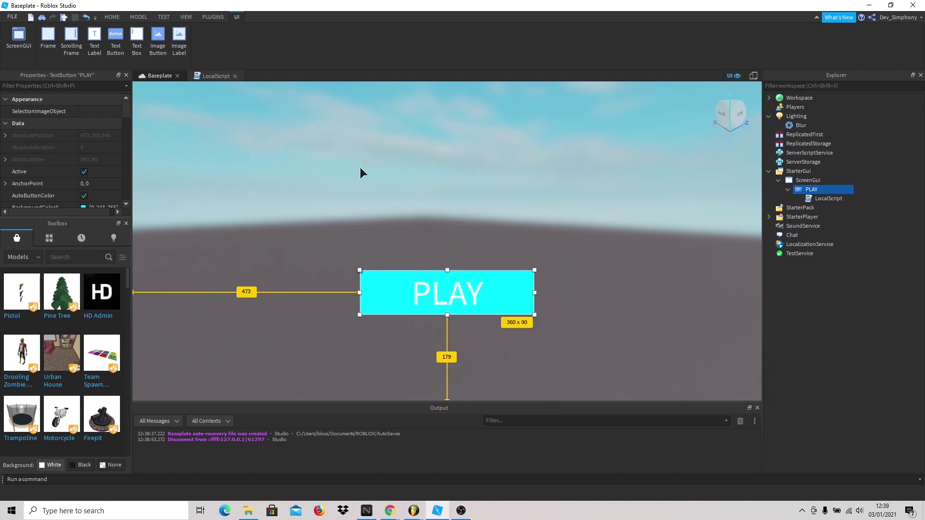
left_click(331, 166)
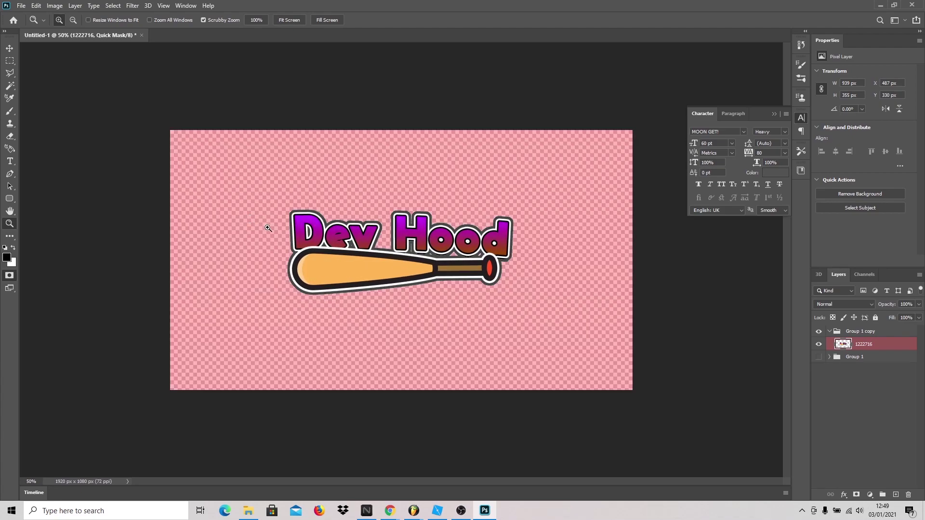
left_click_drag(271, 230, 125, 233)
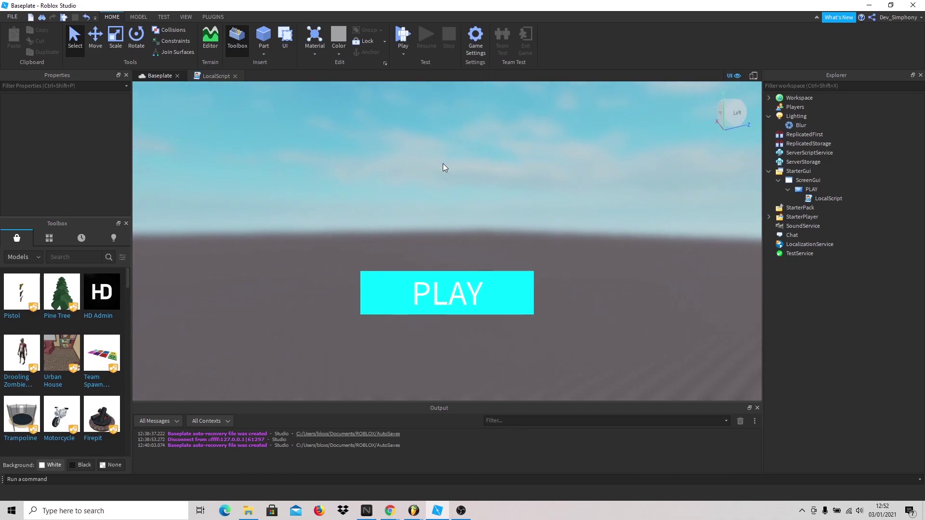
Insert a blank 100 x 100 ImageLabel into the ScreenGui and look through its properties.
left_click(809, 180)
left_click(826, 180)
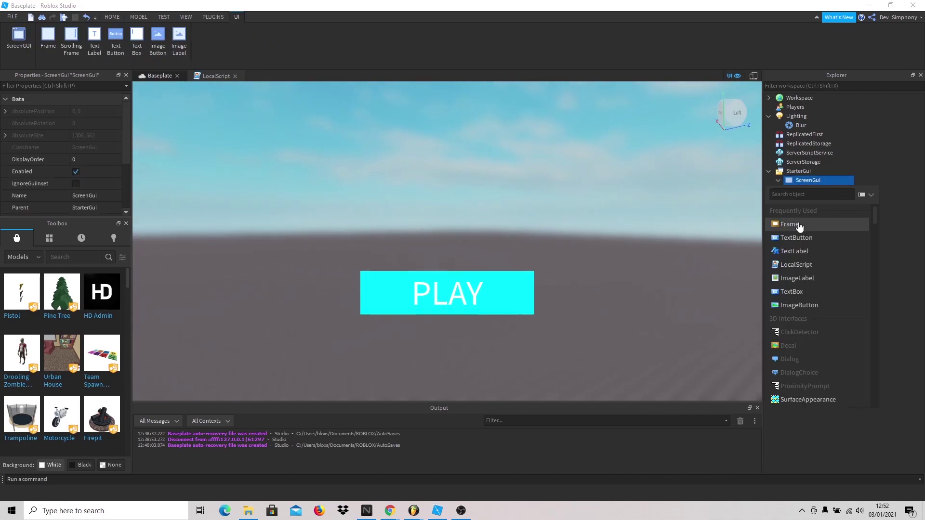
left_click(789, 275)
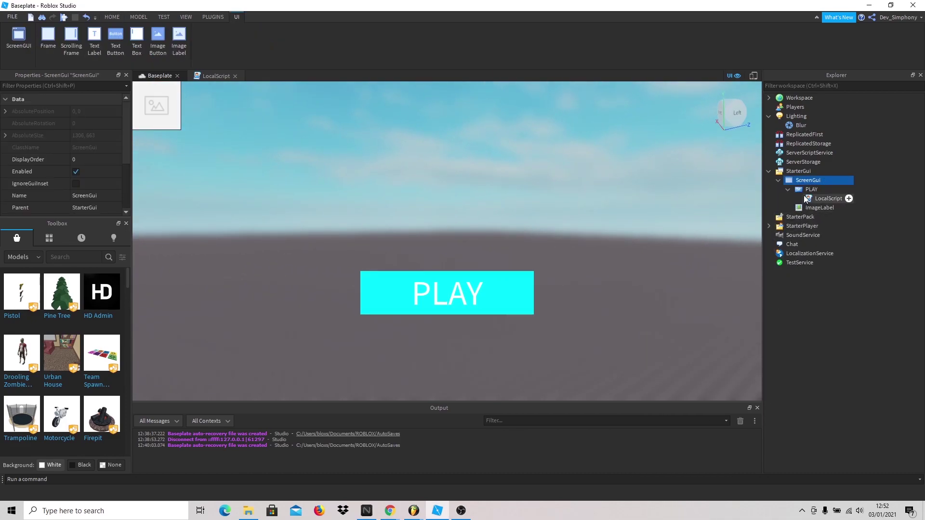
left_click(157, 106)
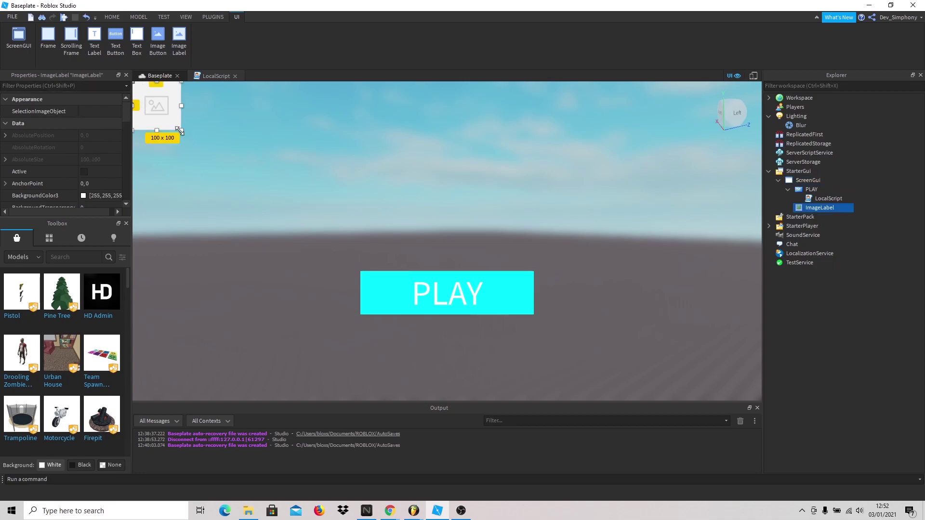
scroll(73, 102, "down", 3)
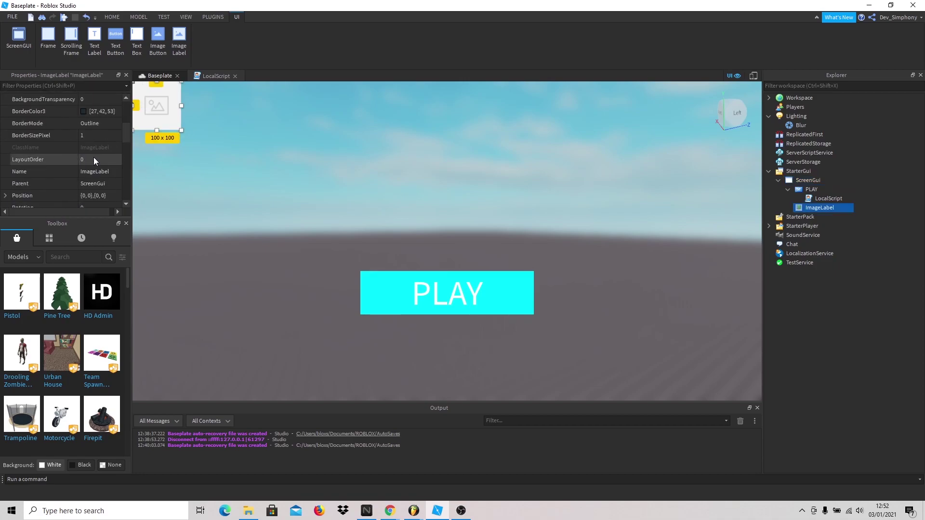
scroll(97, 149, "down", 3)
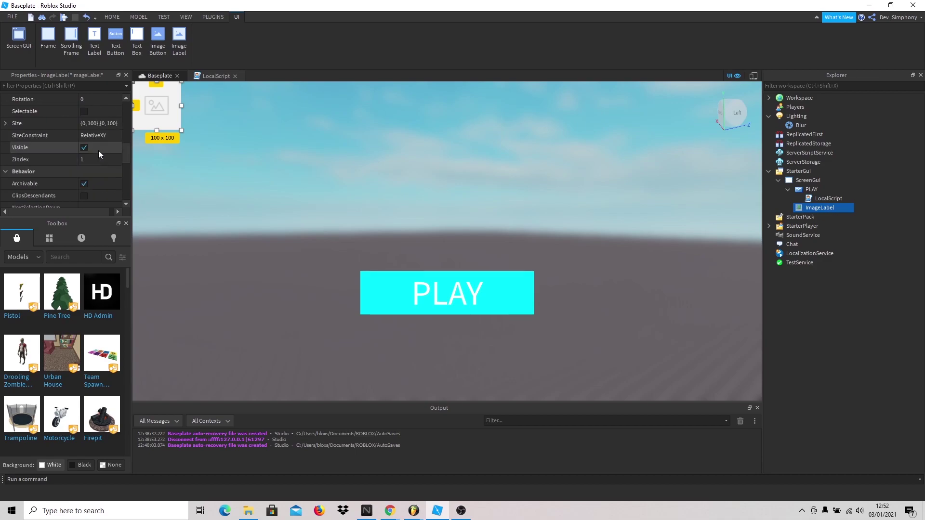
scroll(99, 150, "down", 5)
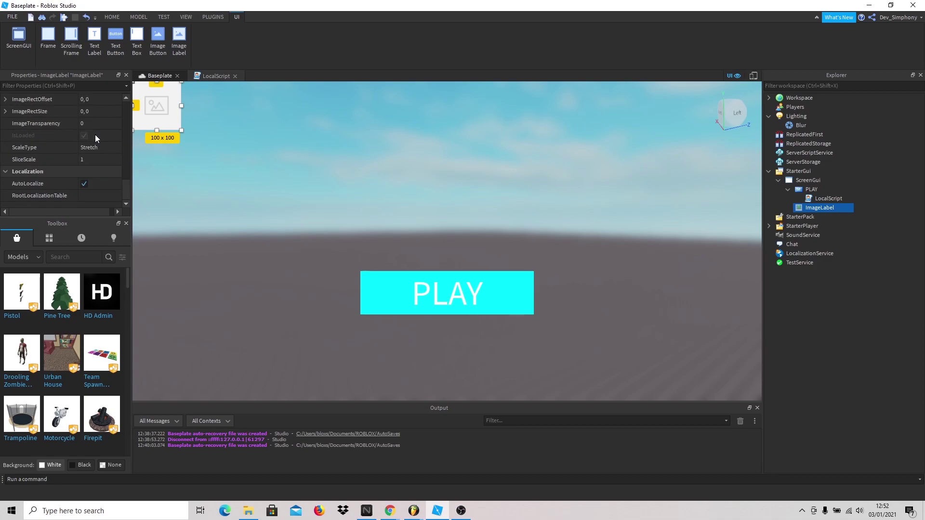
scroll(98, 135, "up", 5)
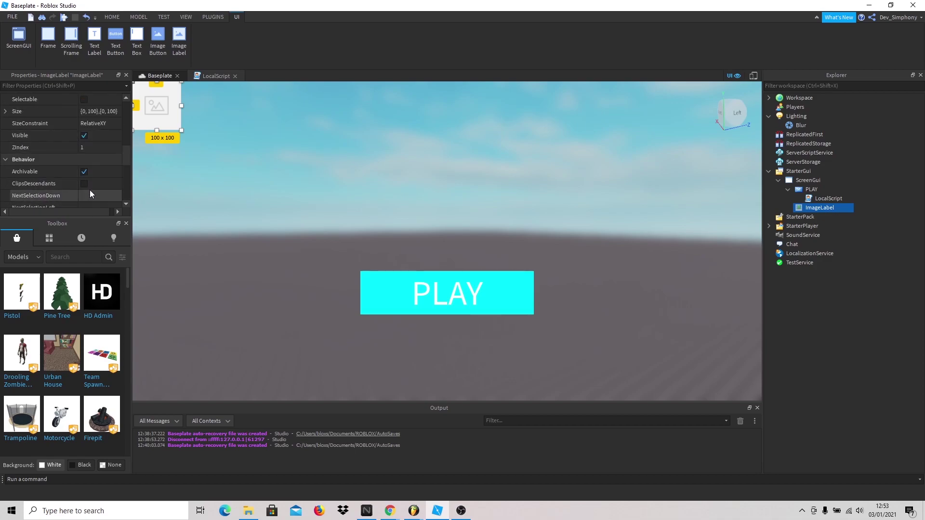
scroll(90, 190, "up", 5)
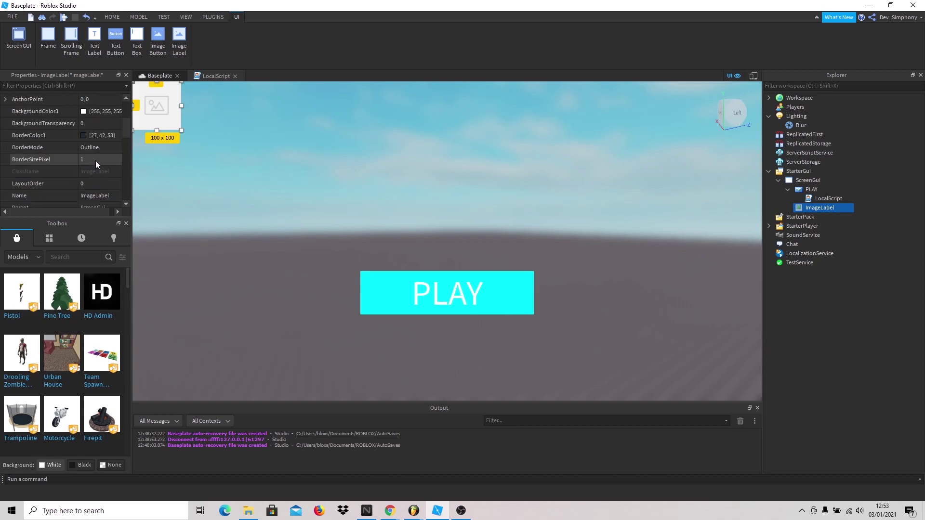
scroll(100, 148, "down", 5)
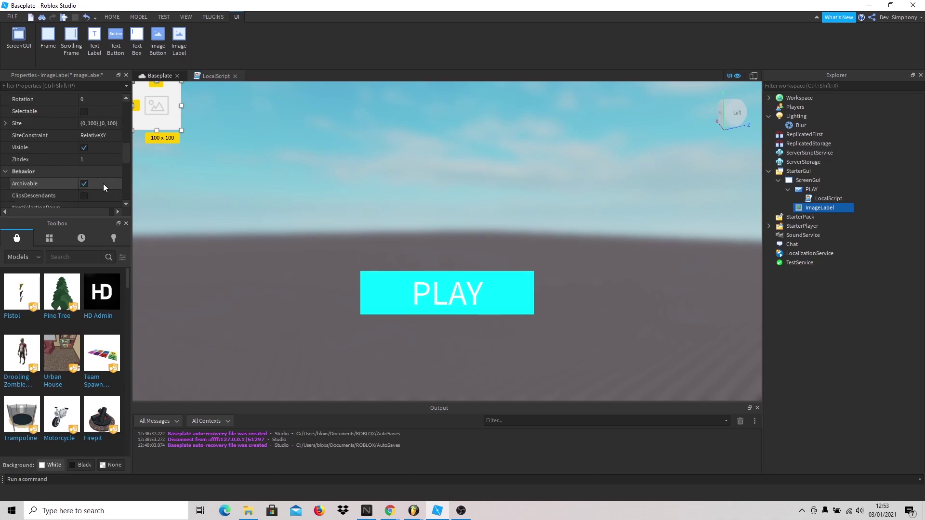
Paste the uploaded Dev Hood logo's asset ID into the ImageLabel's Image property.
scroll(103, 183, "down", 3)
left_click(108, 147)
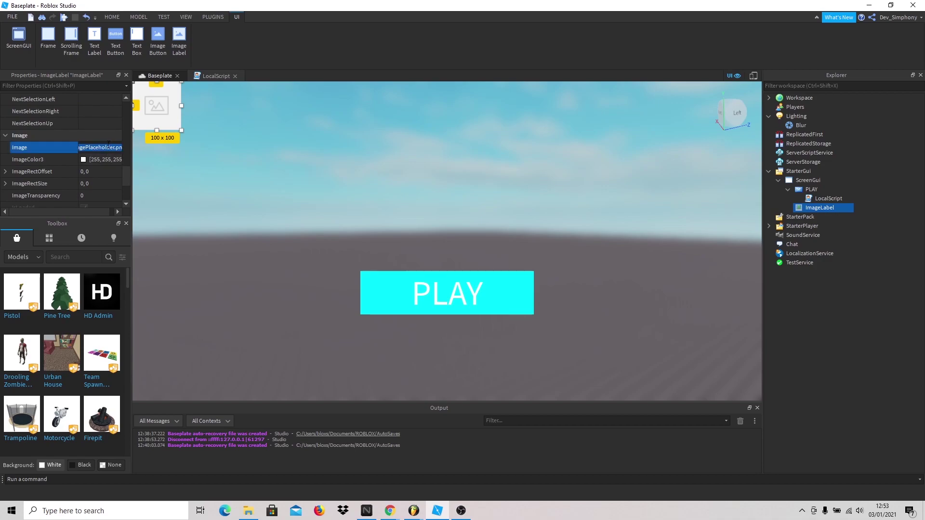
key("ctrl+v")
key("Return")
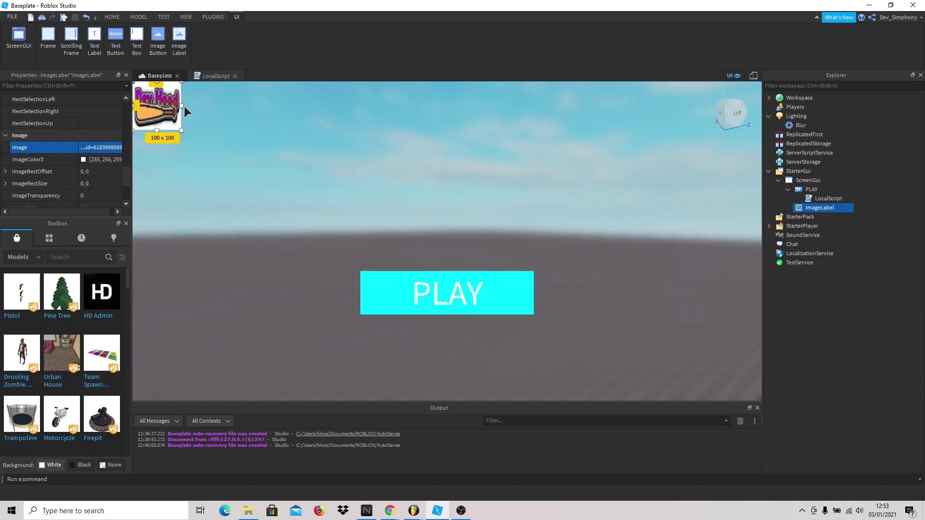
Resize the logo ImageLabel to 448 x 238 and place it centred above the PLAY button.
left_click_drag(183, 106, 295, 168)
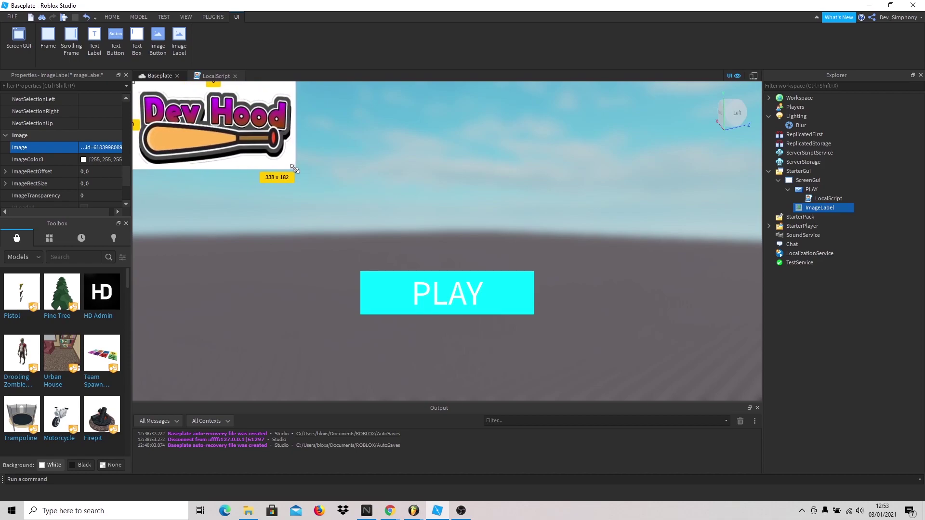
left_click_drag(203, 129, 432, 203)
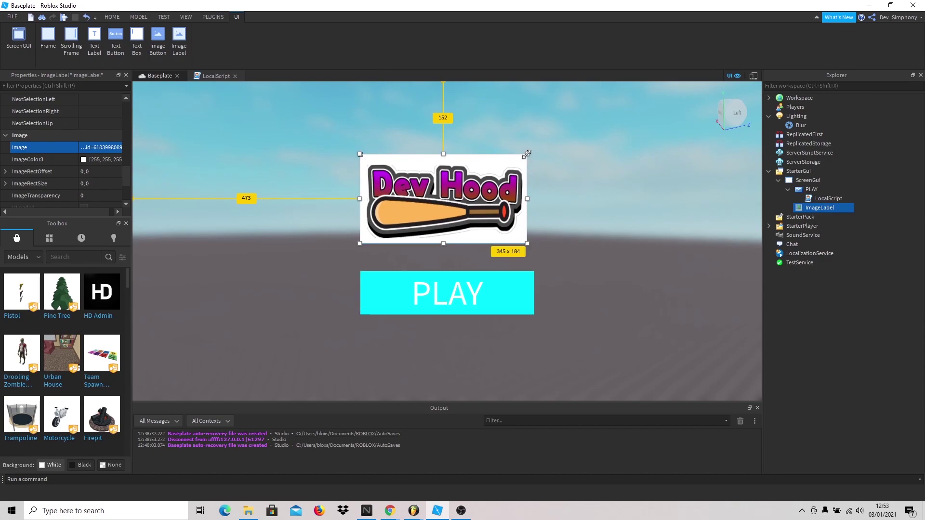
left_click_drag(527, 155, 576, 127)
left_click(581, 184)
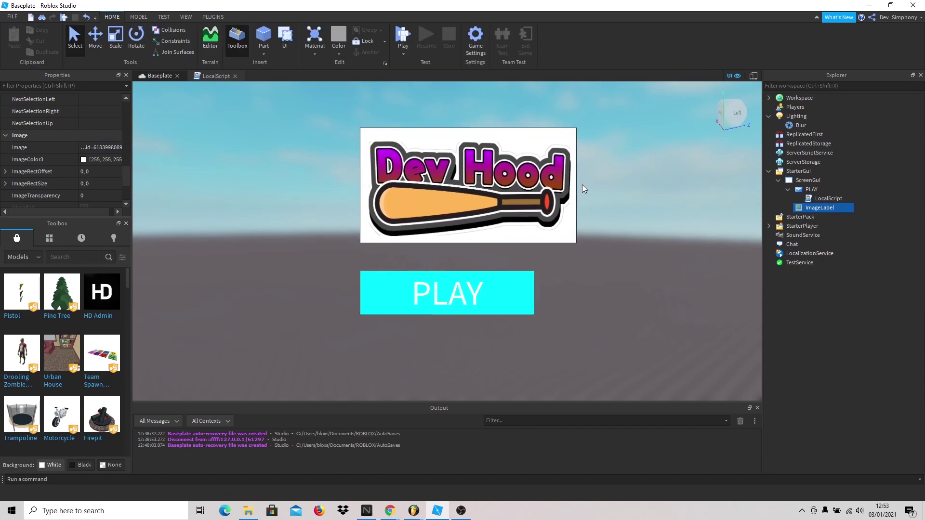
left_click(819, 207)
Set the logo ImageLabel's BorderSizePixel to 0 and BackgroundTransparency to 1.
left_click(89, 172)
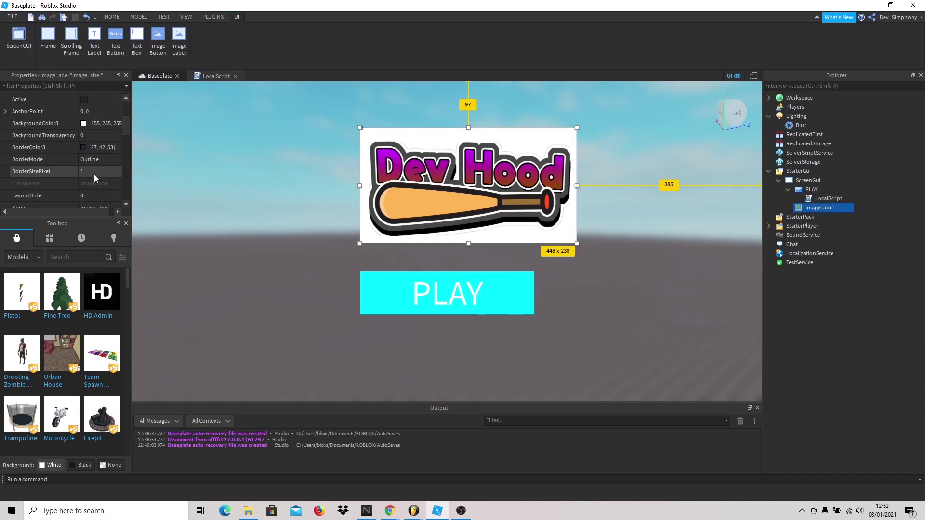
type("0")
key("Return")
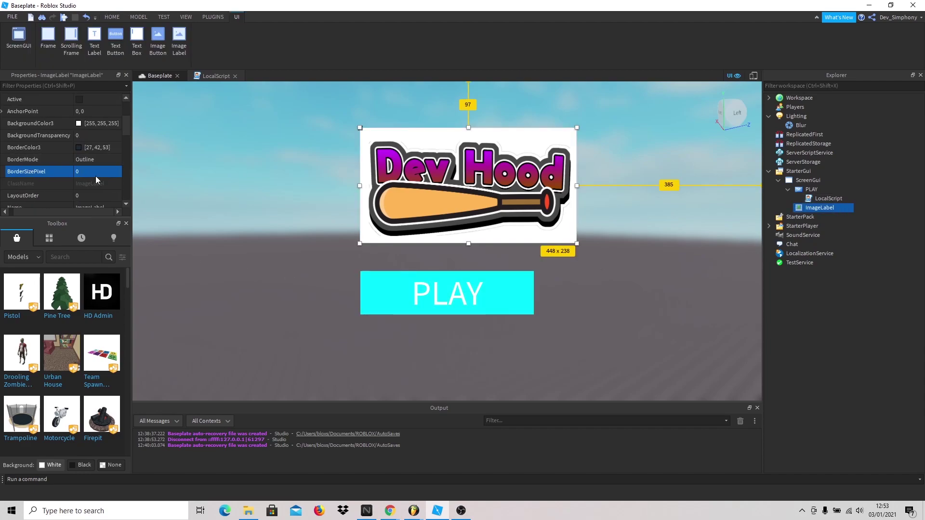
left_click(83, 85)
type("tr")
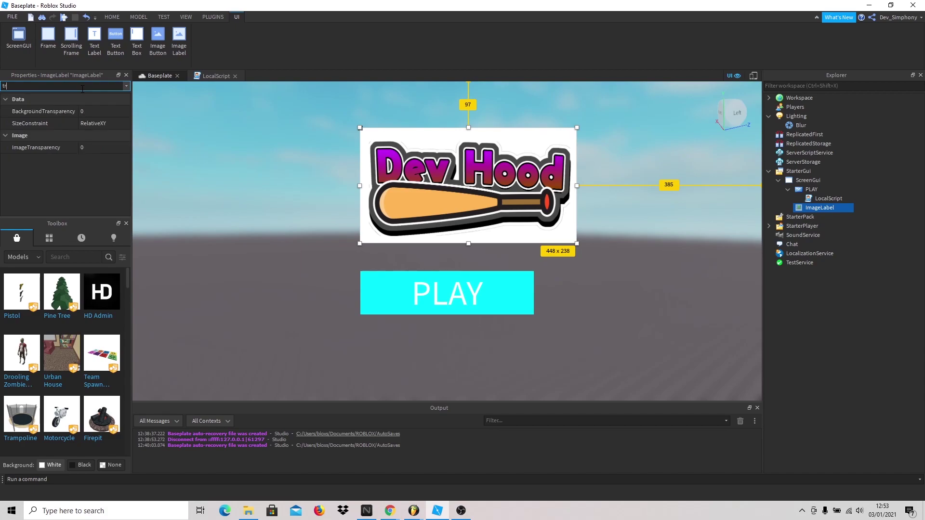
left_click(104, 111)
type("1")
key("Return")
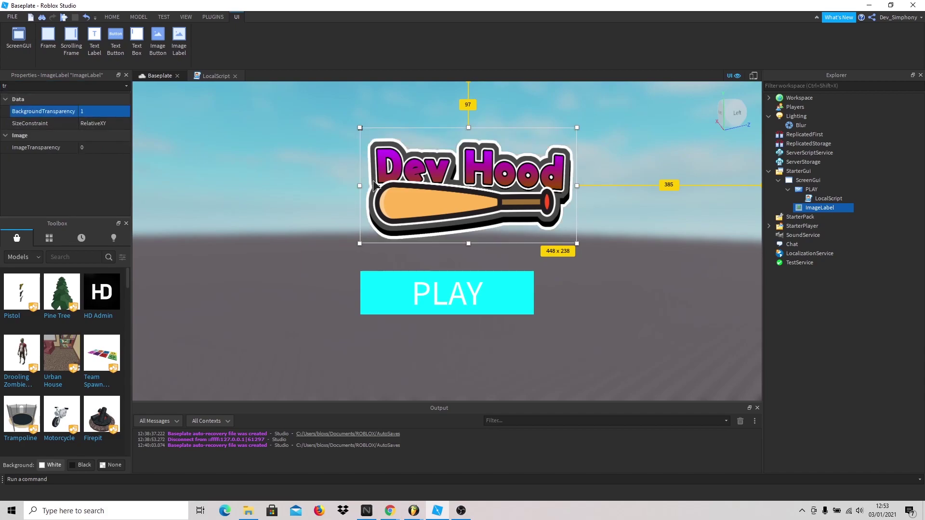
Enlarge the logo to 514 x 267 and centre it just above the PLAY button.
left_click_drag(359, 185, 355, 185)
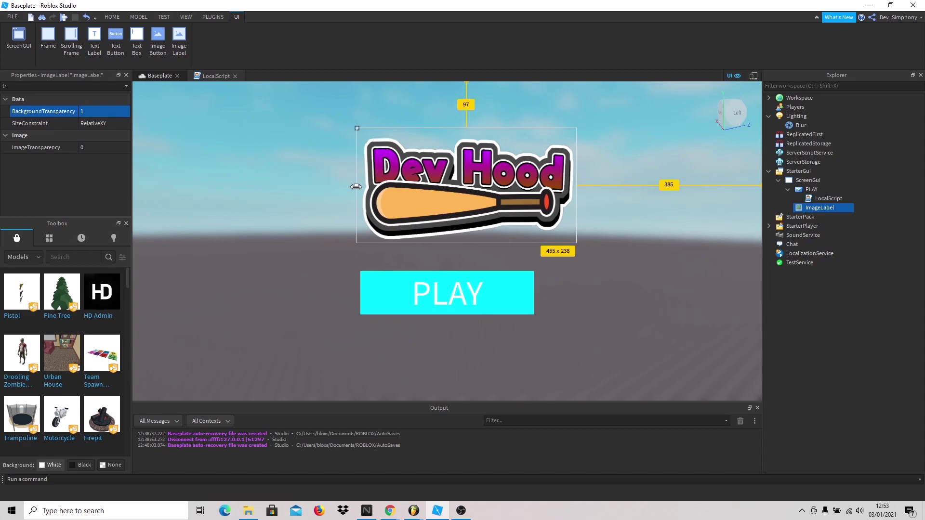
left_click_drag(435, 154, 416, 167)
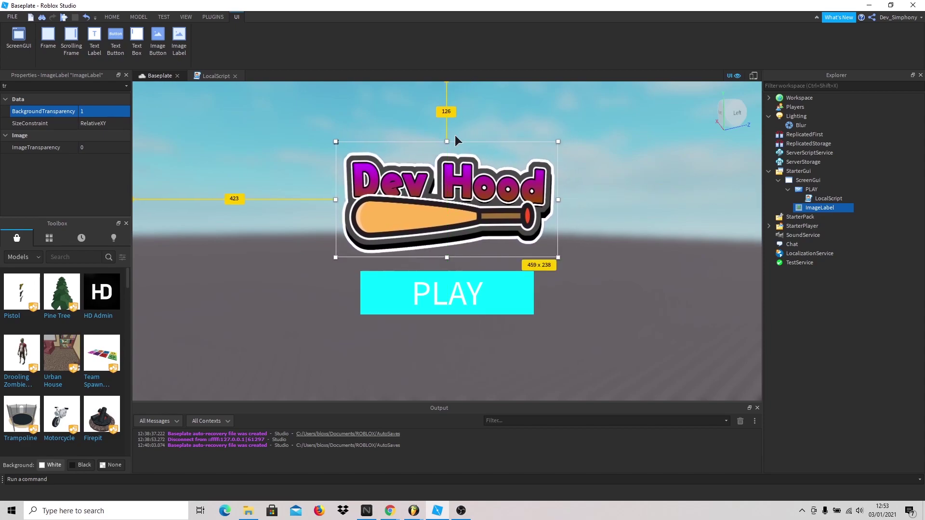
left_click_drag(447, 141, 452, 128)
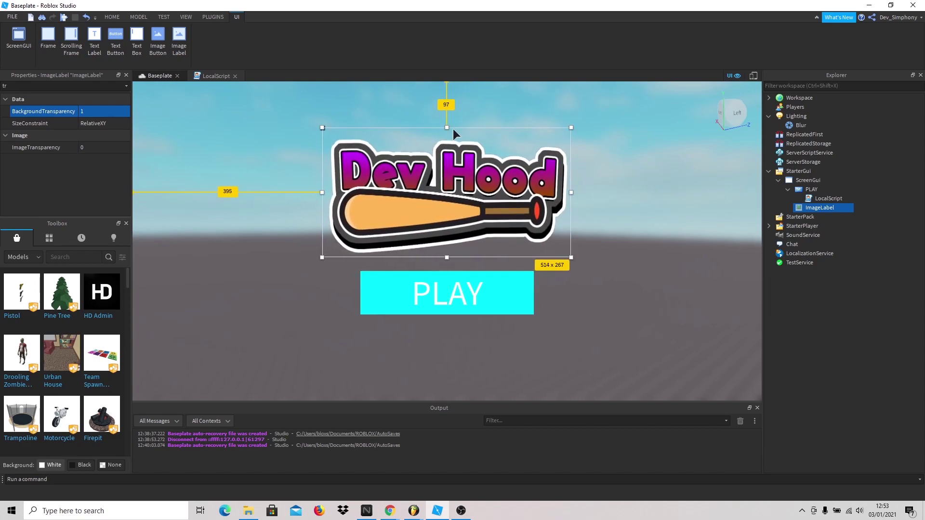
left_click_drag(430, 175, 433, 177)
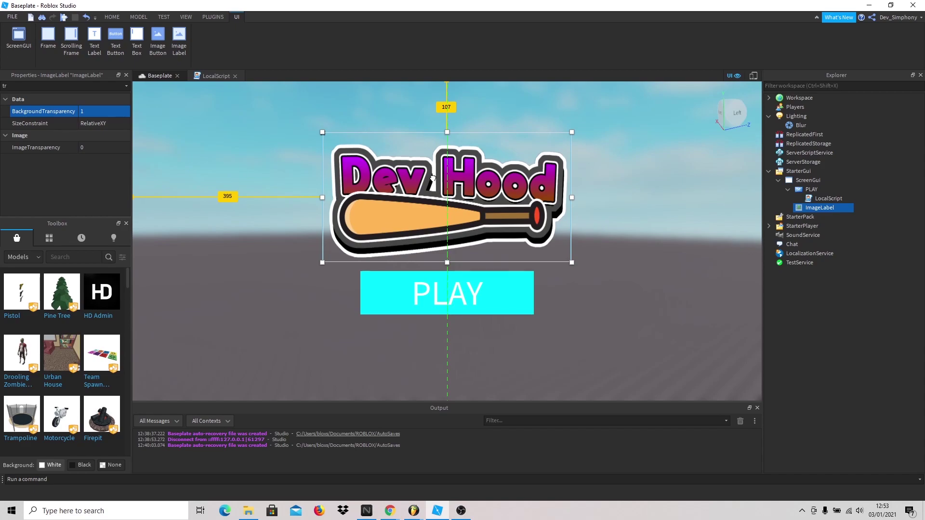
left_click(241, 156)
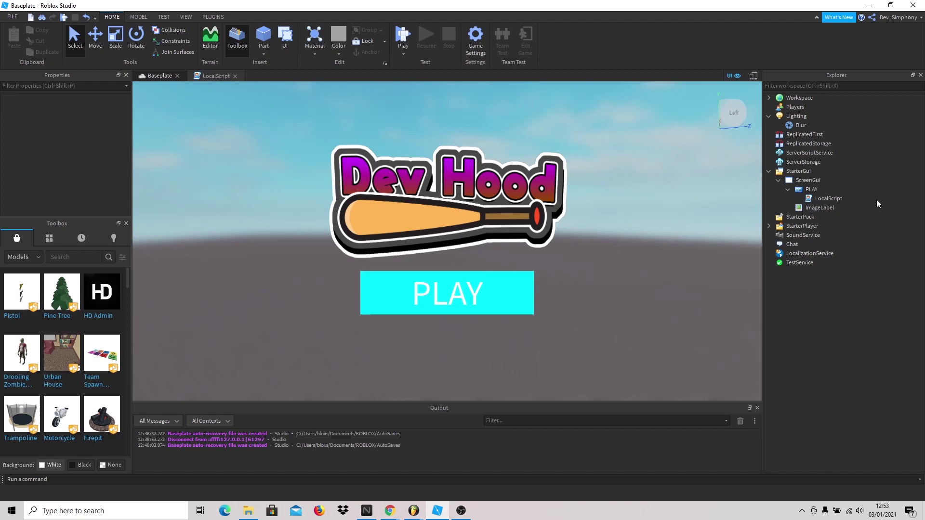
Set the PLAY button's BackgroundColor3 to magenta (177, 26, 157) sampled from the screen.
left_click(811, 190)
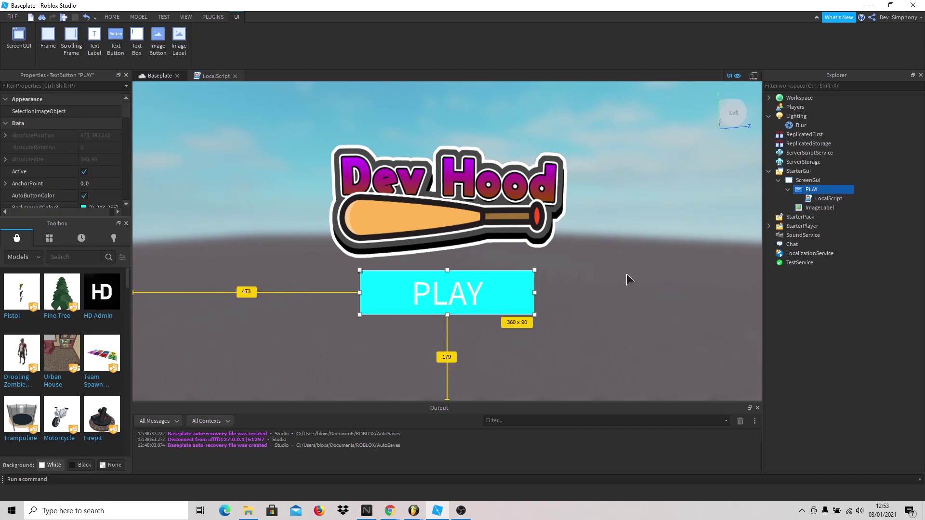
left_click(83, 172)
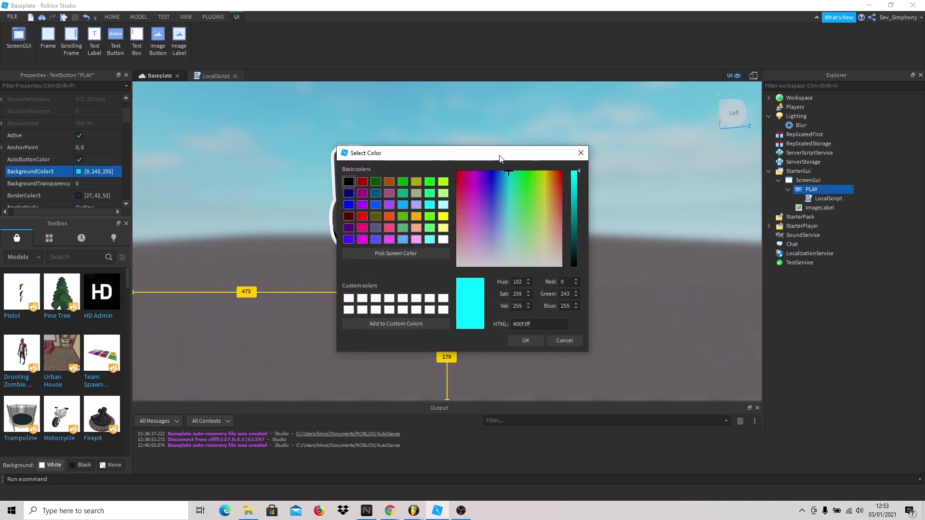
left_click_drag(498, 153, 704, 172)
left_click(651, 271)
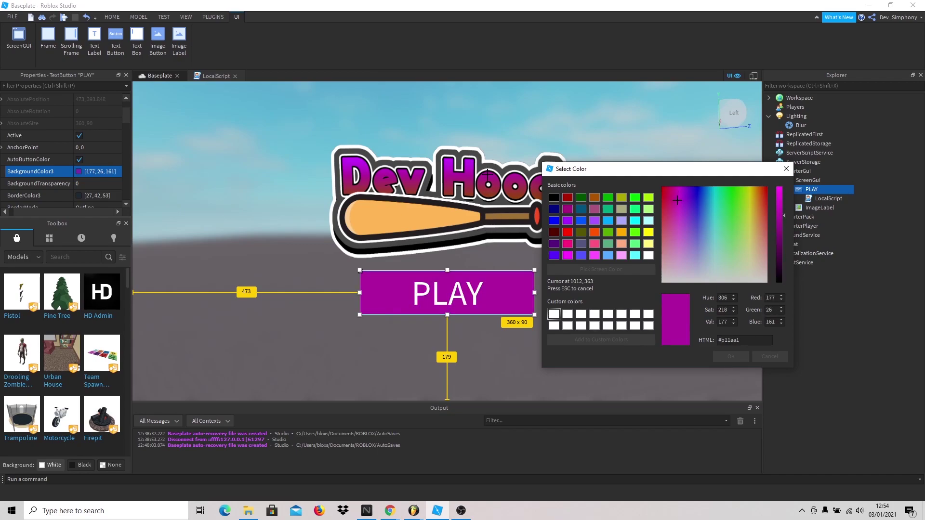
left_click(487, 176)
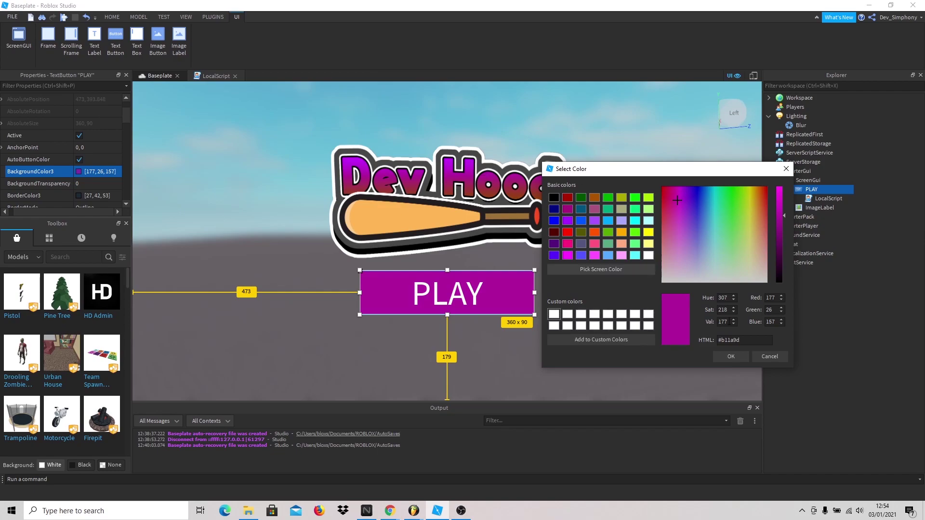
left_click(728, 357)
left_click(643, 348)
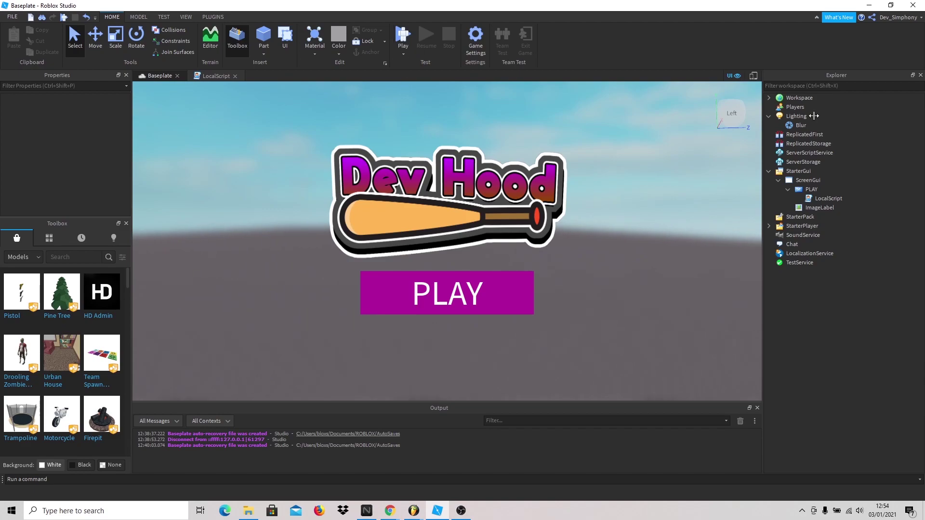
Add 'local Icon = script.Parent.Parent.ImageLabel' below line 3 of the PLAY LocalScript.
double_click(812, 201)
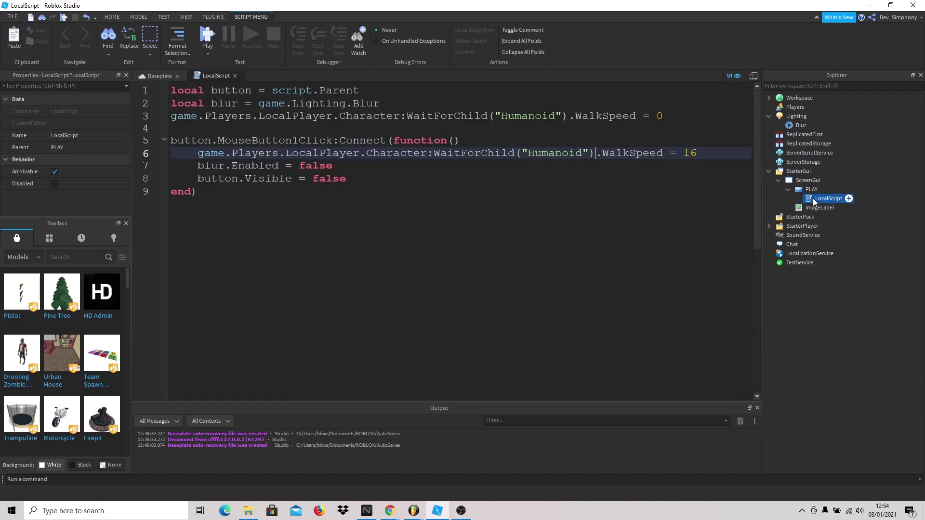
left_click(356, 127)
key("Return")
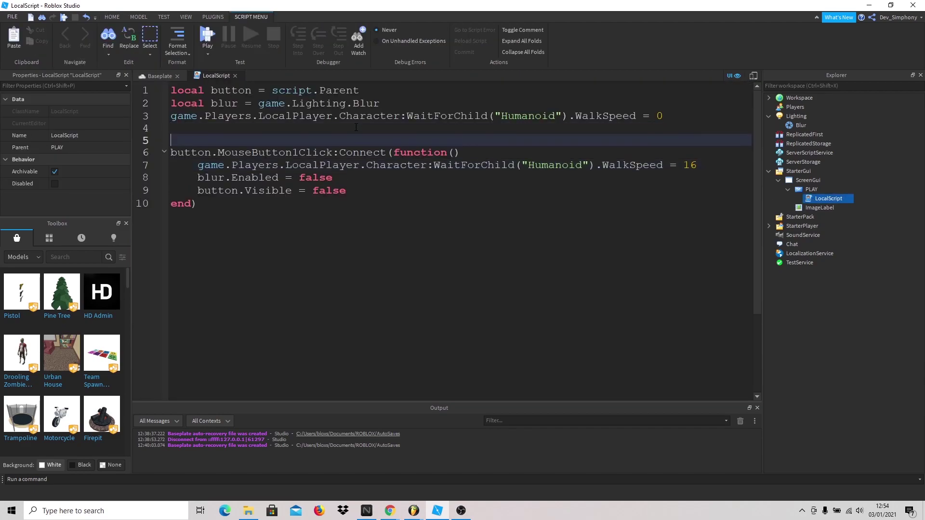
key("Up")
type("l")
key("Tab")
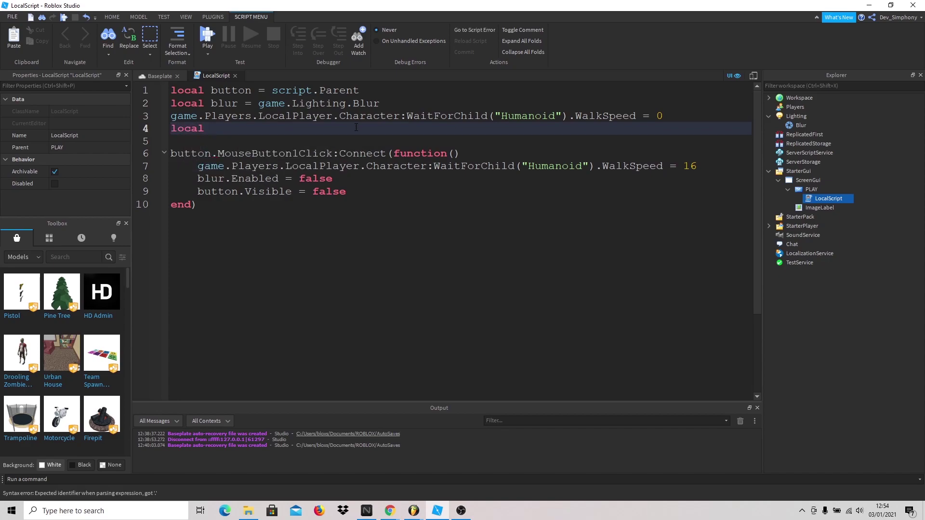
type("Icon = script.Pa")
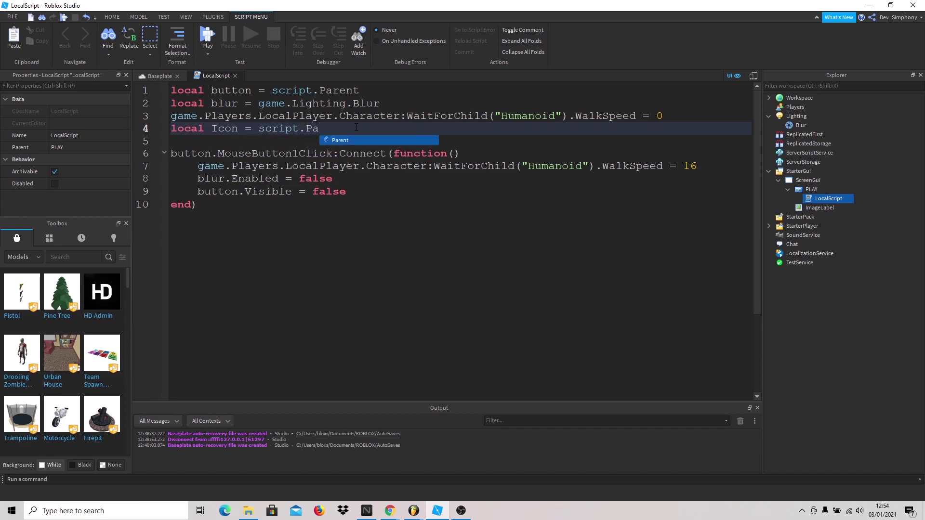
type("rent.Parent.I")
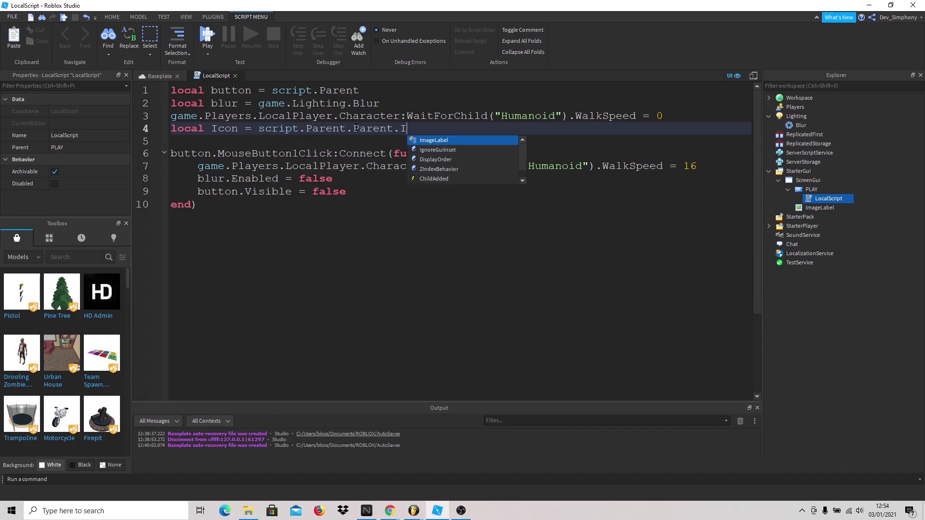
key("Tab")
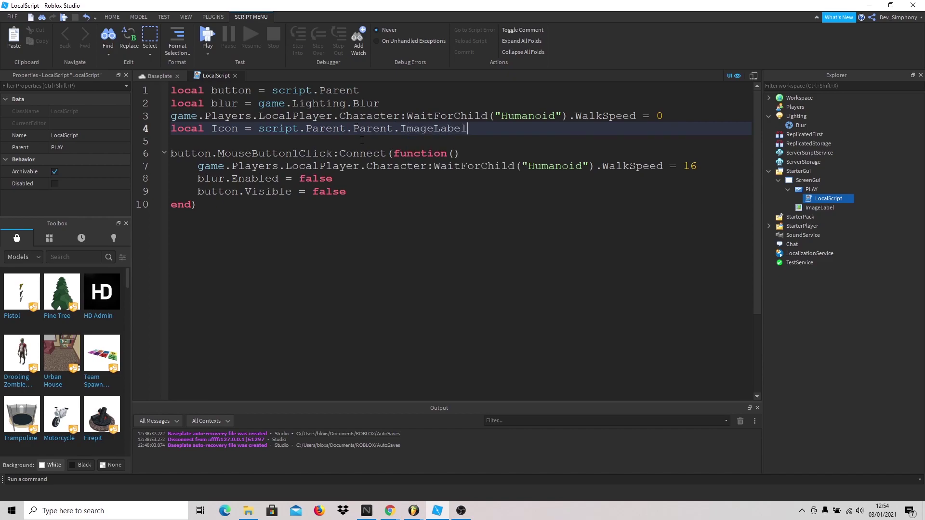
Add 'Icon.Visible = false' inside the button's click function.
left_click(486, 159)
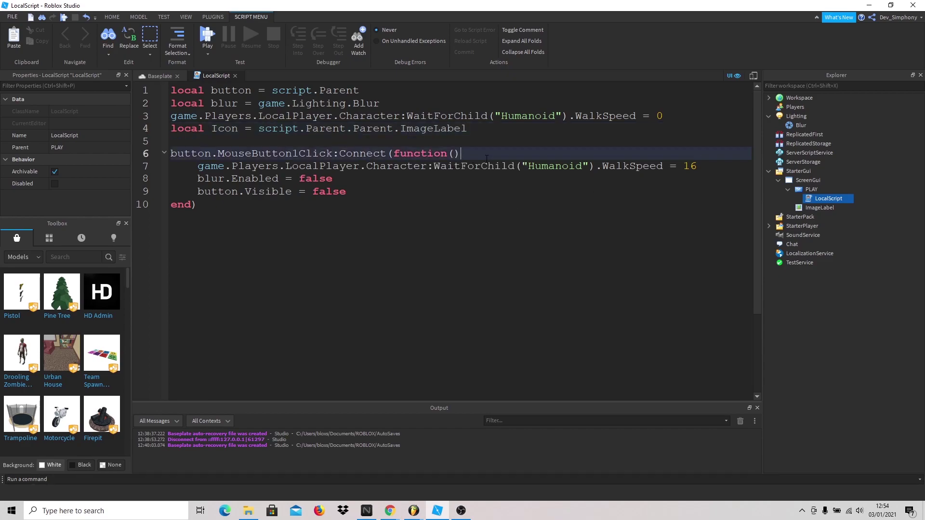
key("Return")
type("Instance.")
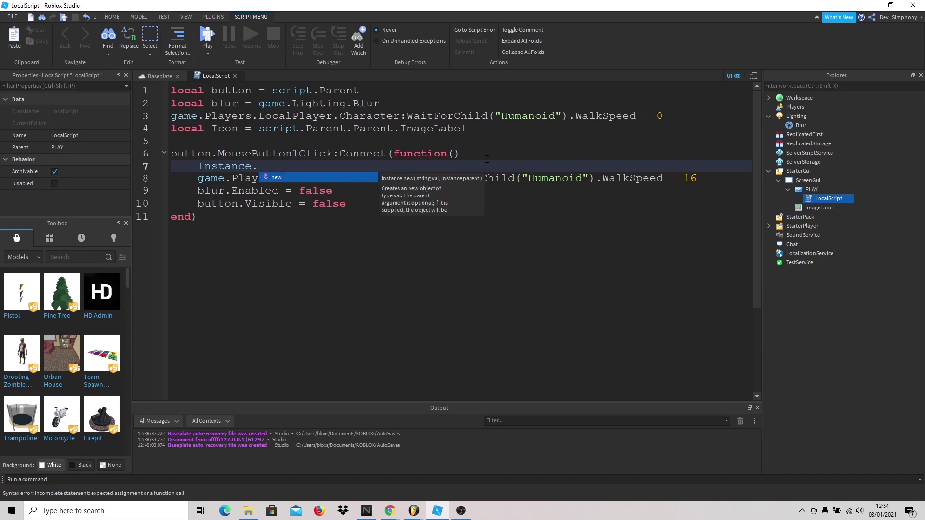
type("B")
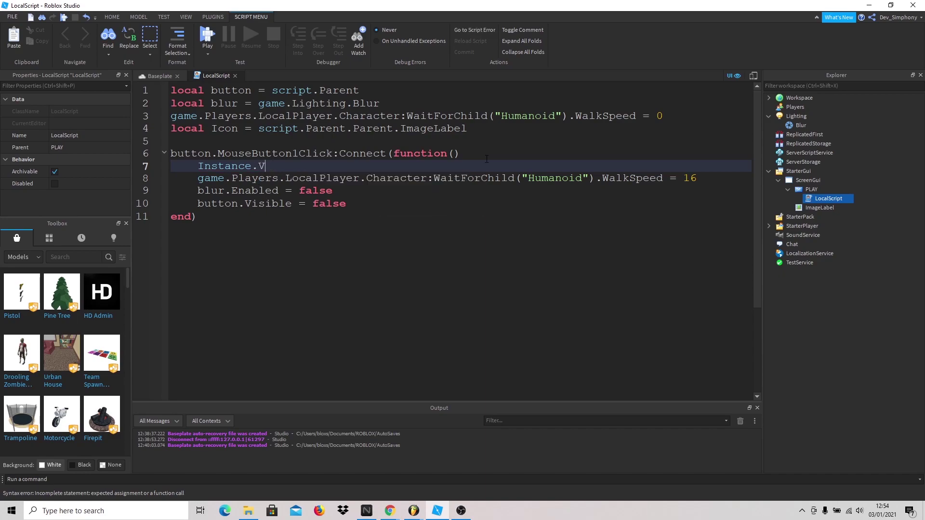
key("Return")
key("BackSpace")
key("BackSpace")
key("BackSpace")
key("BackSpace")
key("BackSpace")
key("BackSpace")
key("BackSpace")
key("BackSpace")
key("BackSpace")
key("BackSpace")
key("BackSpace")
type("Icon.")
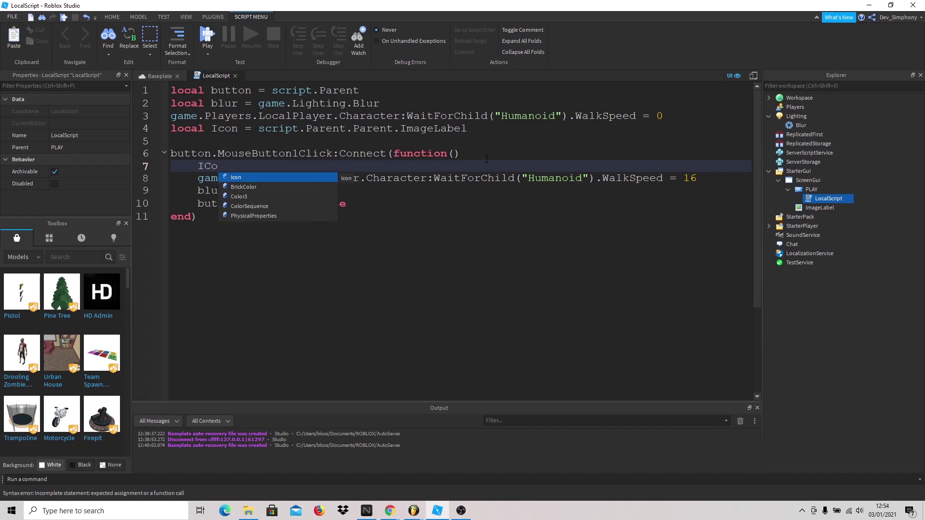
type("Visible")
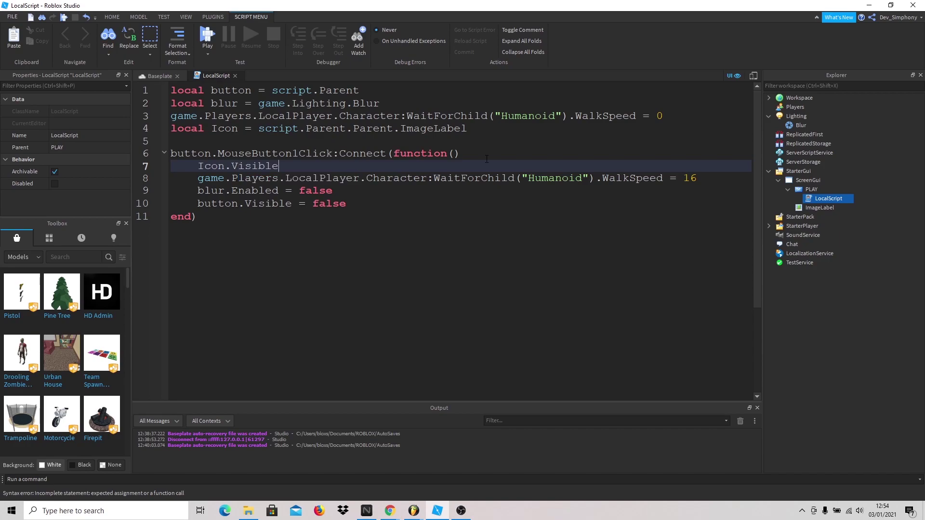
type(" = false")
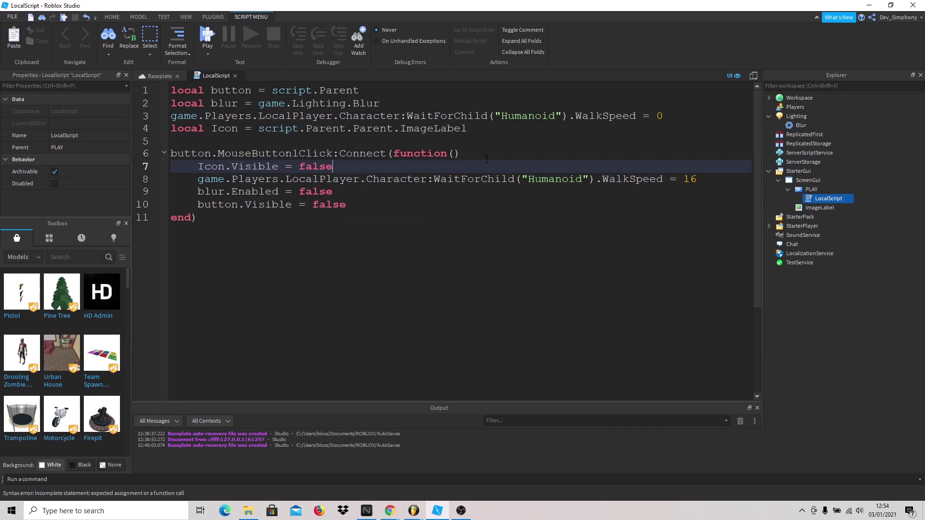
left_click(139, 75)
Play-test the game, click PLAY and walk to confirm the logo, button and blur disappear.
left_click(63, 18)
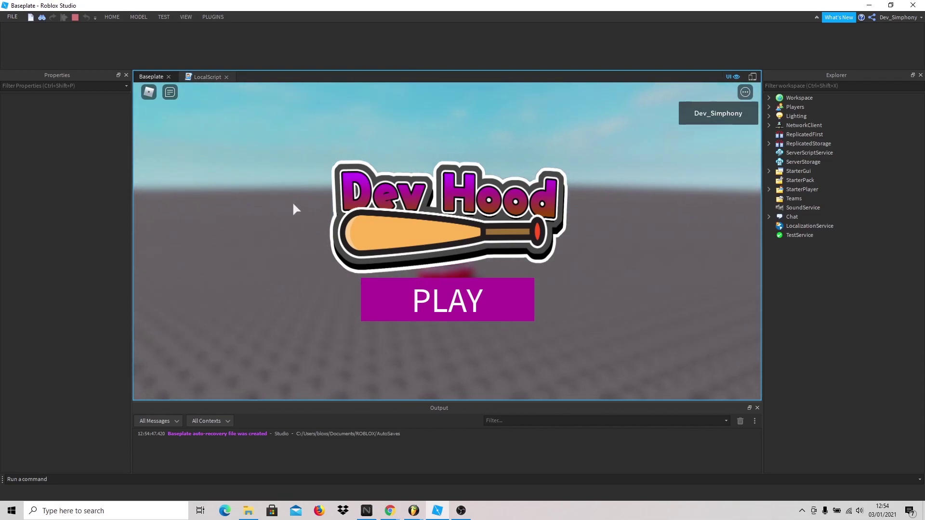
left_click(530, 286)
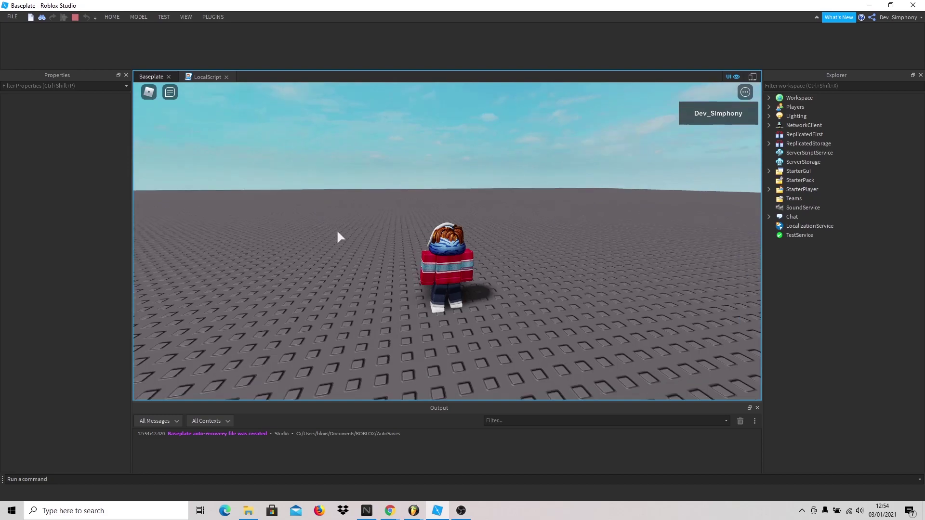
key("s")
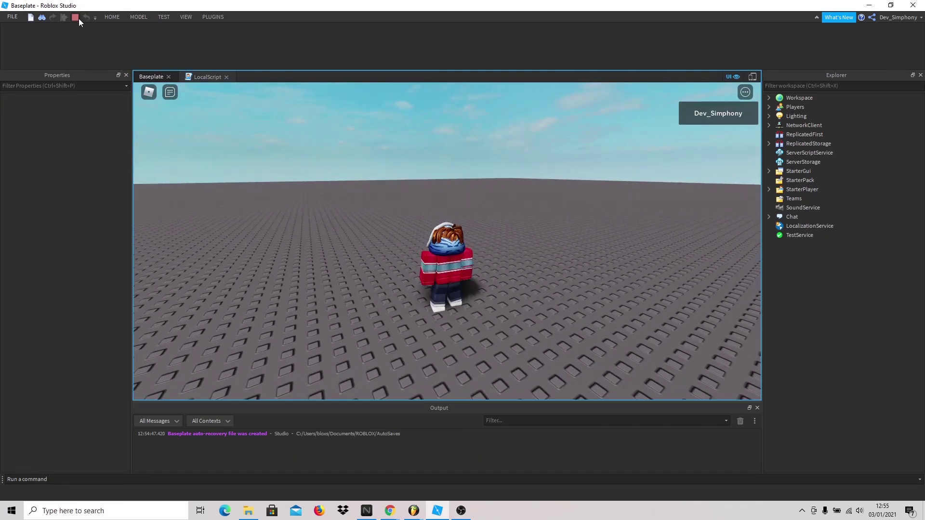
key("shift+F5")
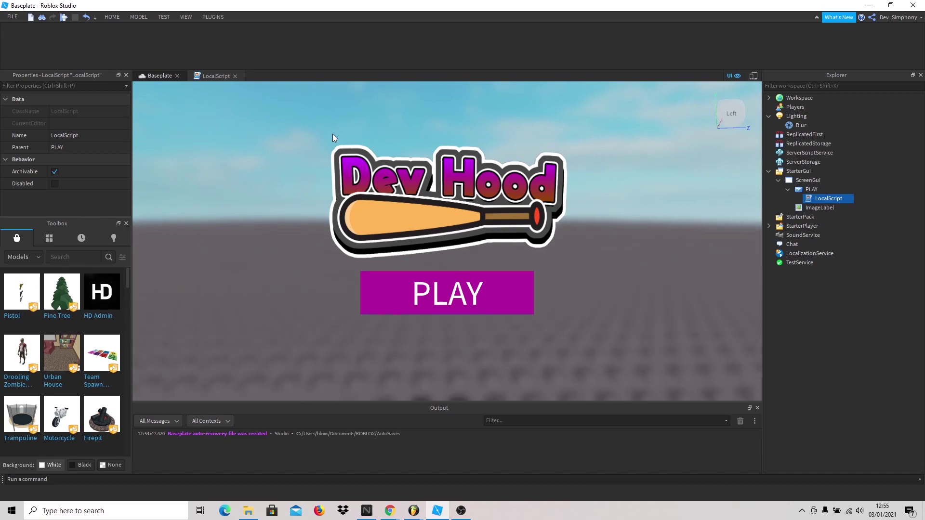
key("a")
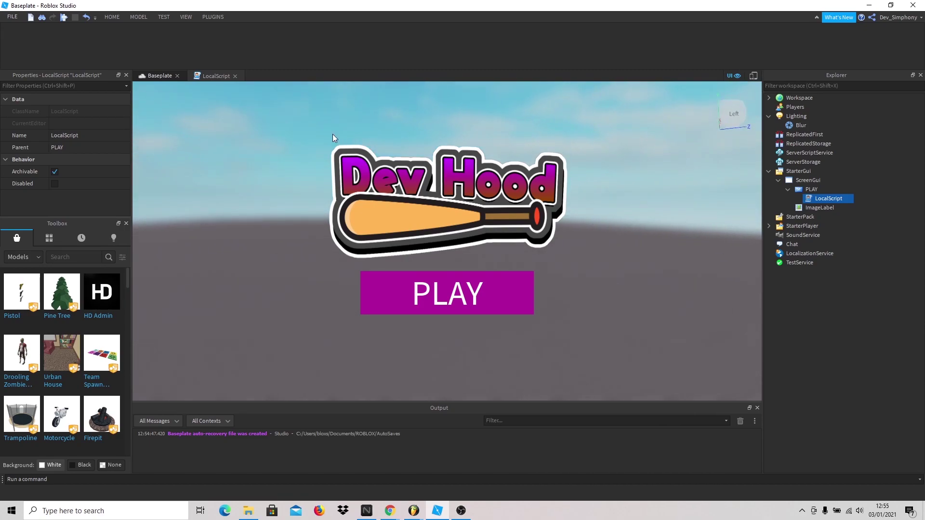
key("a")
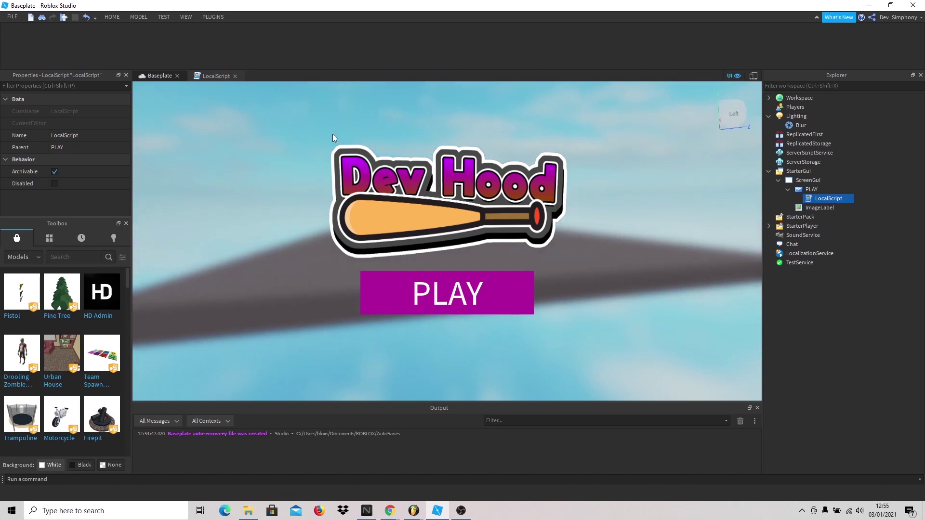
key("a")
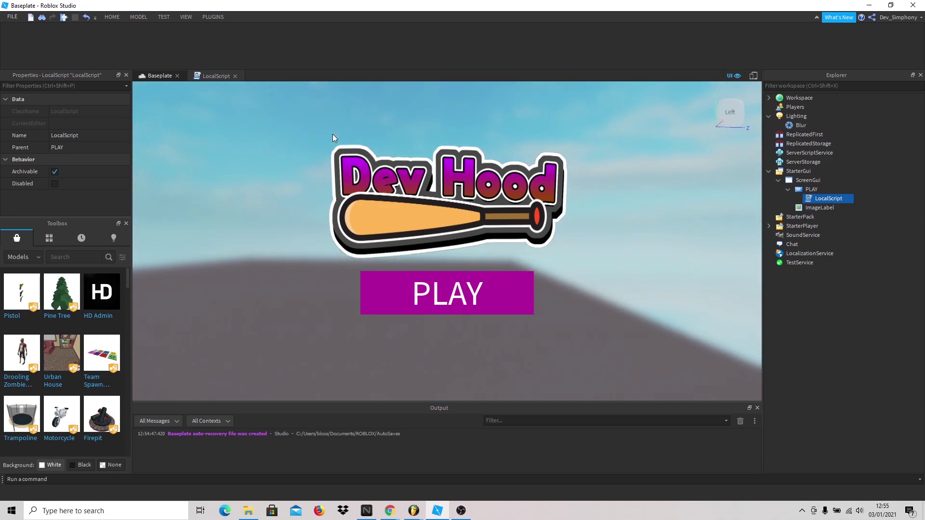
key("a")
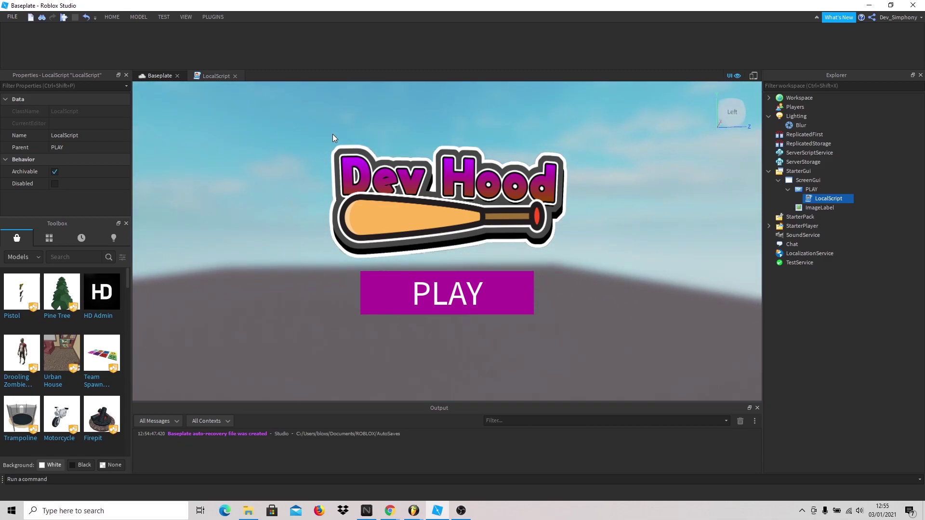